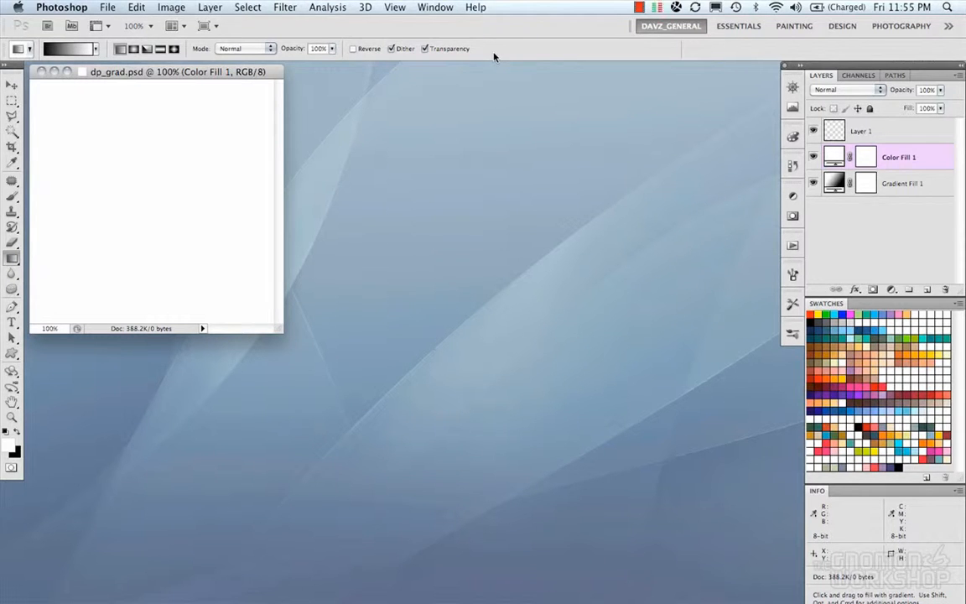
Look over the Gradient tool's presets, its five gradient styles and its blend modes, leaving the mode at Normal
left_click(62, 48)
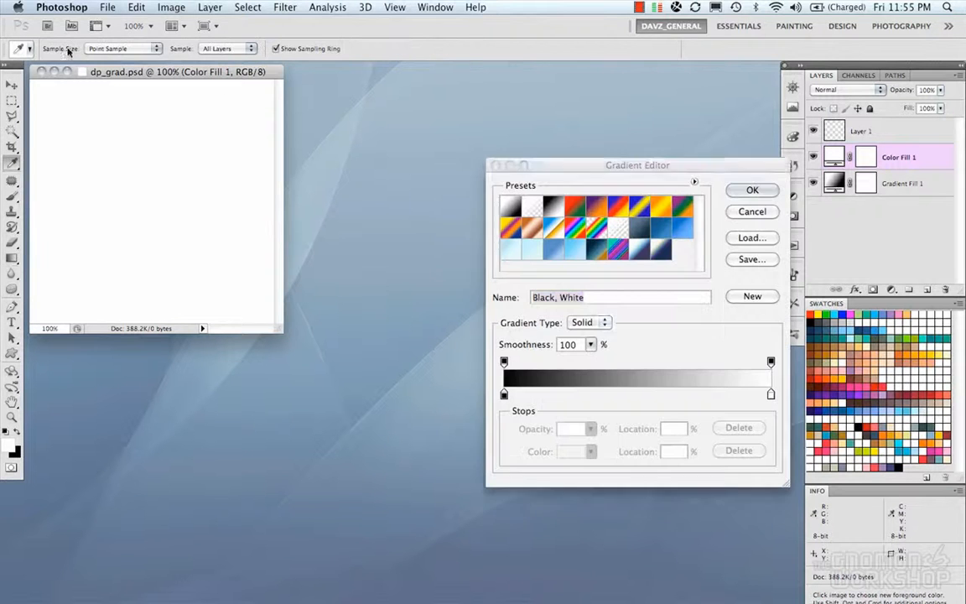
left_click(751, 190)
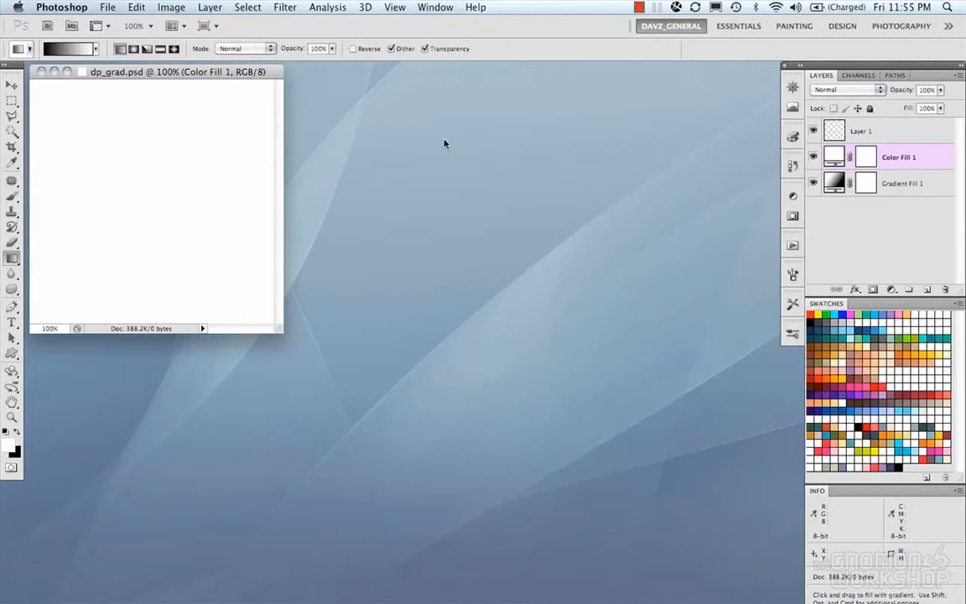
left_click(132, 52)
left_click(145, 51)
left_click(157, 52)
left_click(175, 51)
left_click(176, 52)
left_click(239, 49)
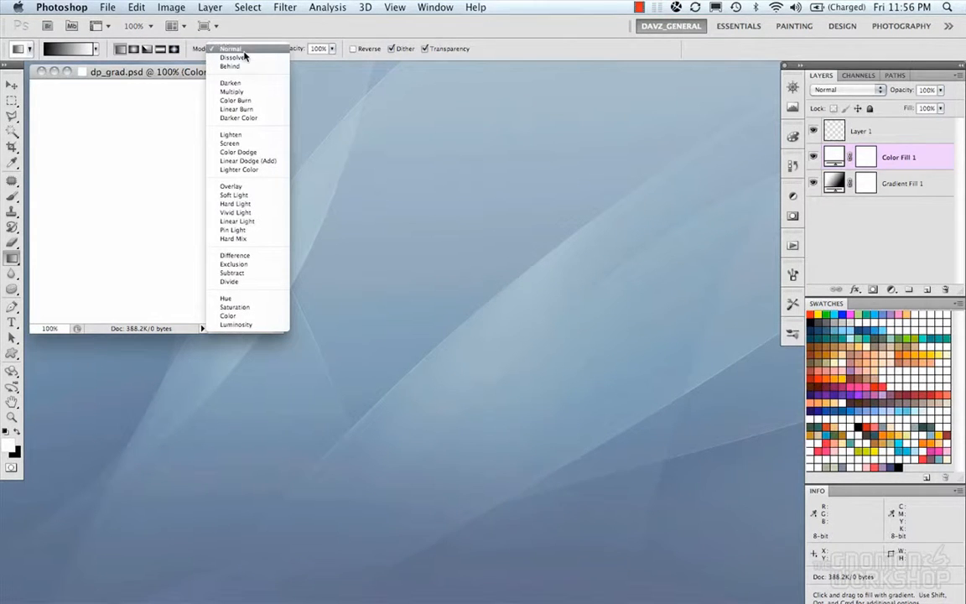
left_click(244, 51)
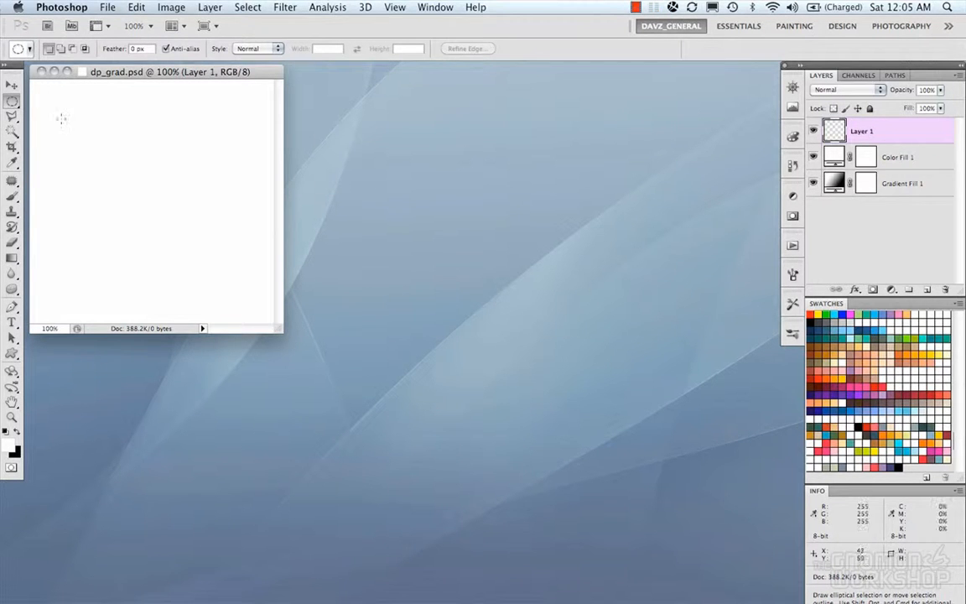
Make a circular selection about 267 px wide on Layer 1 and fill it with a diagonal white-to-black linear gradient
left_click_drag(57, 114, 286, 291)
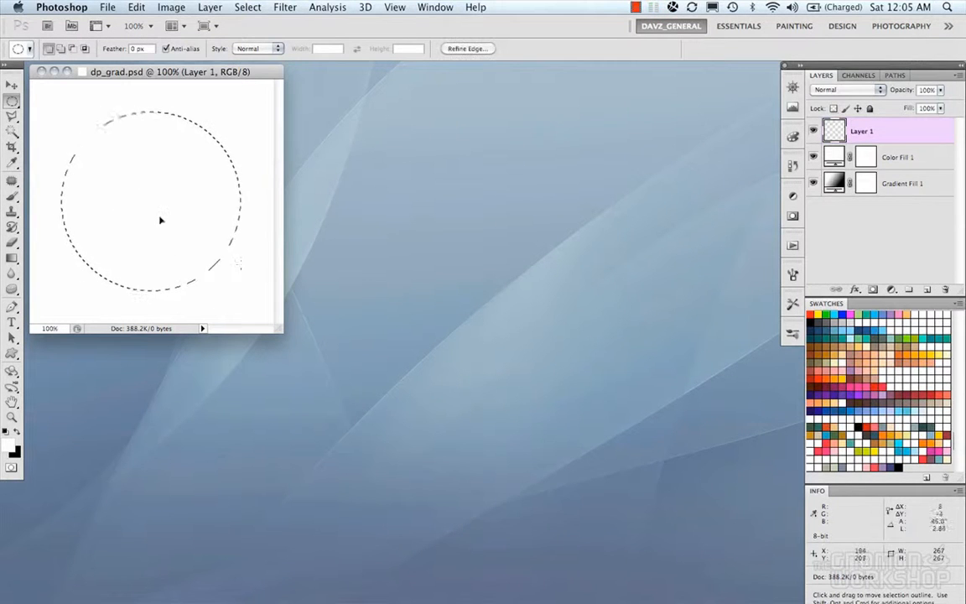
key("g")
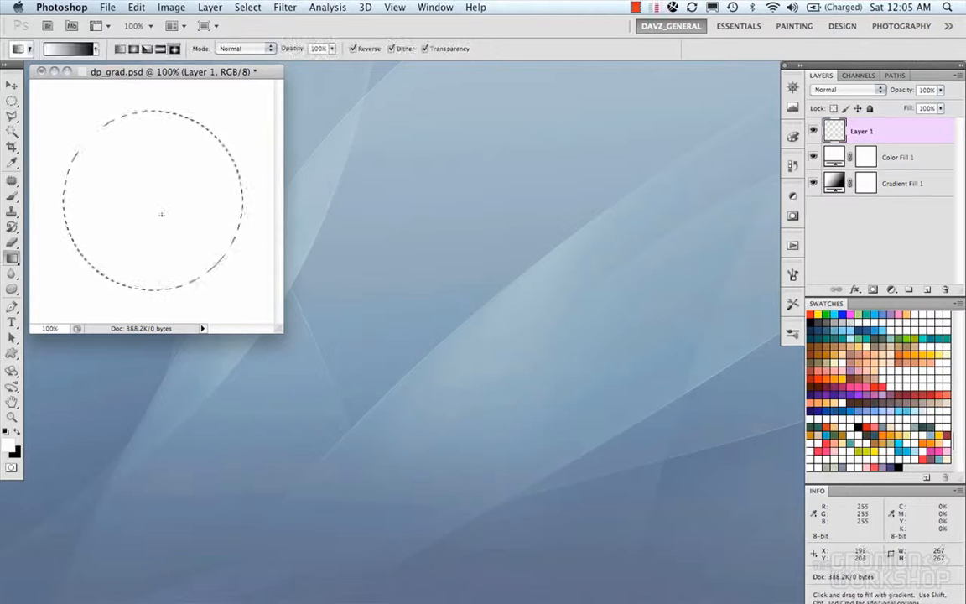
left_click(122, 50)
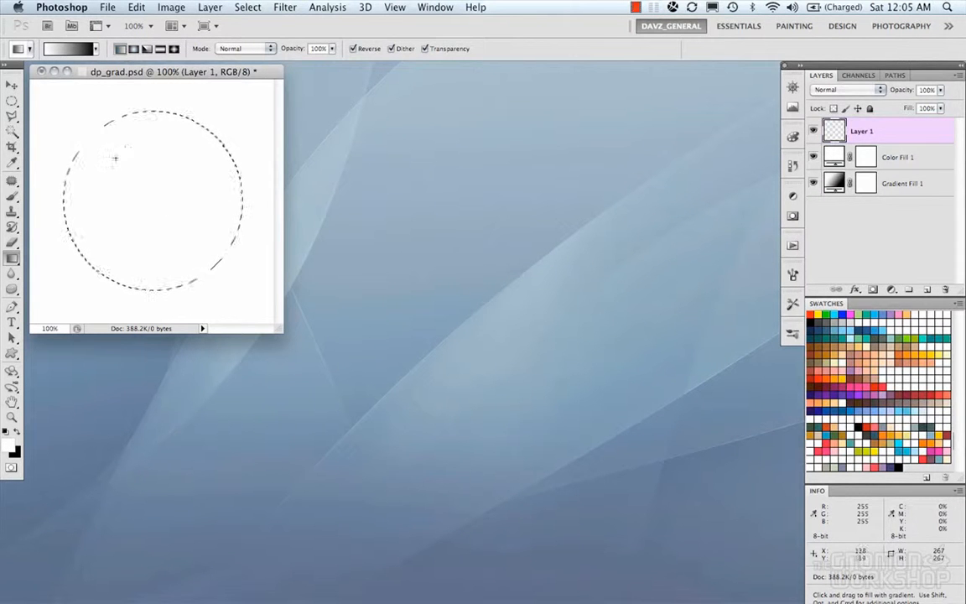
left_click_drag(113, 145, 207, 243)
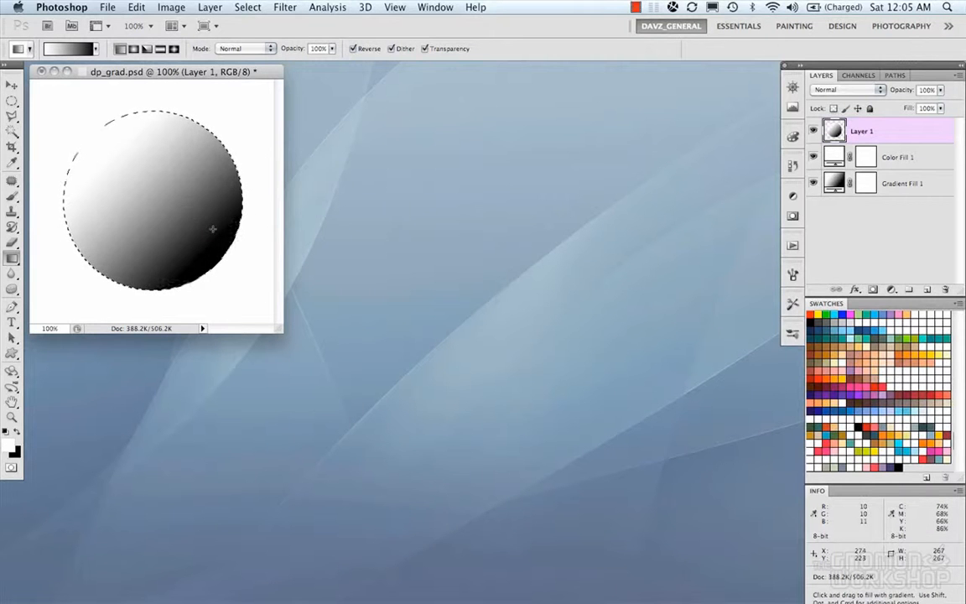
Try longer diagonal linear gradients across the circular selection, clearing the fill after each one
left_click_drag(103, 151, 209, 254)
key("Delete")
left_click_drag(100, 149, 222, 253)
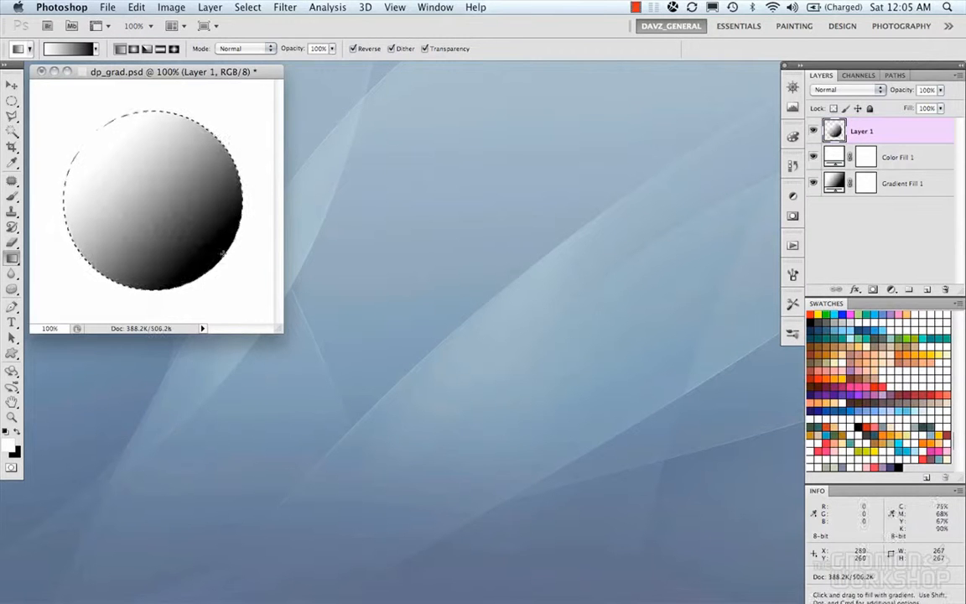
key("Delete")
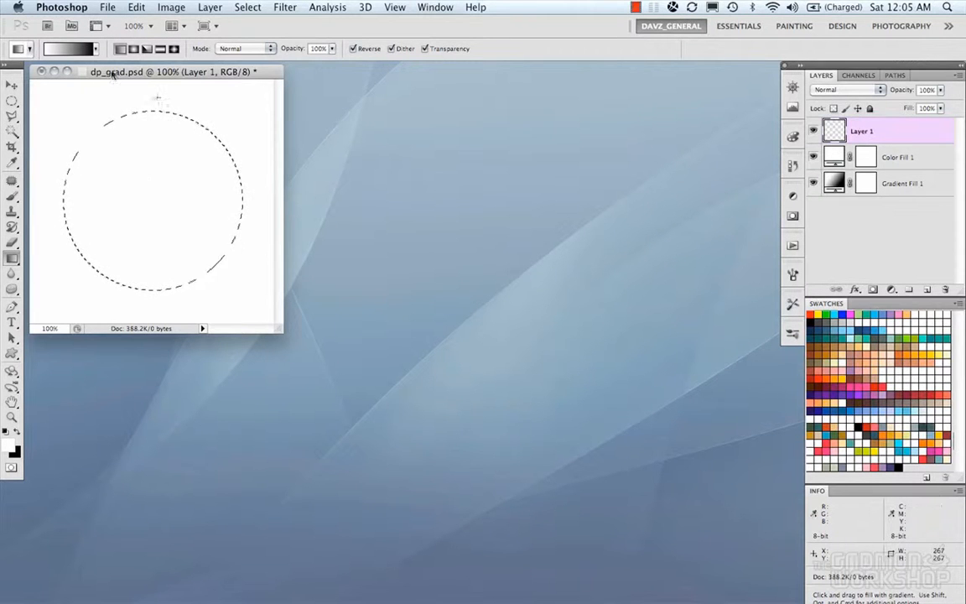
Try a radial gradient from the circle's centre out to its edge, and undo it
left_click(133, 50)
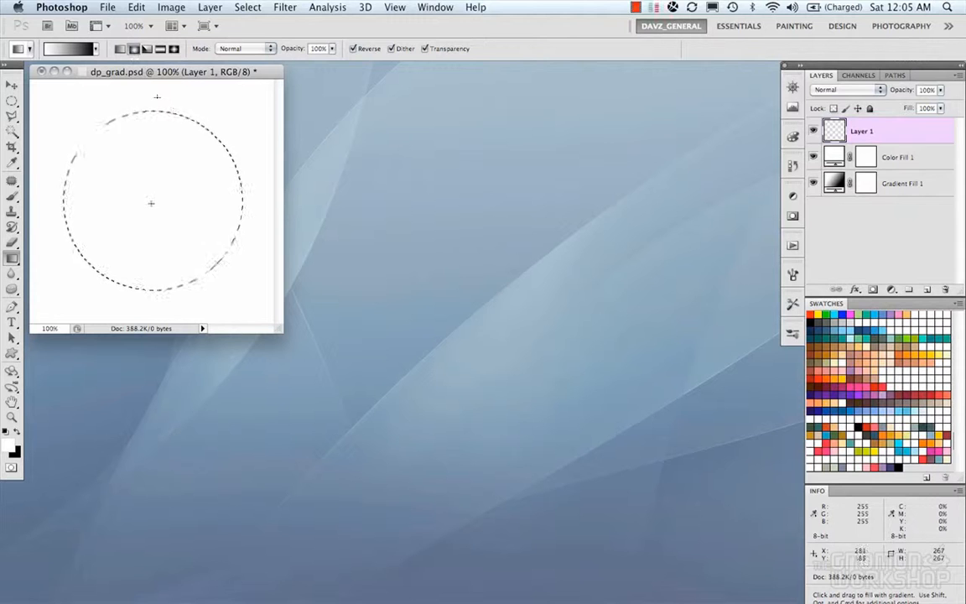
left_click_drag(161, 201, 235, 209)
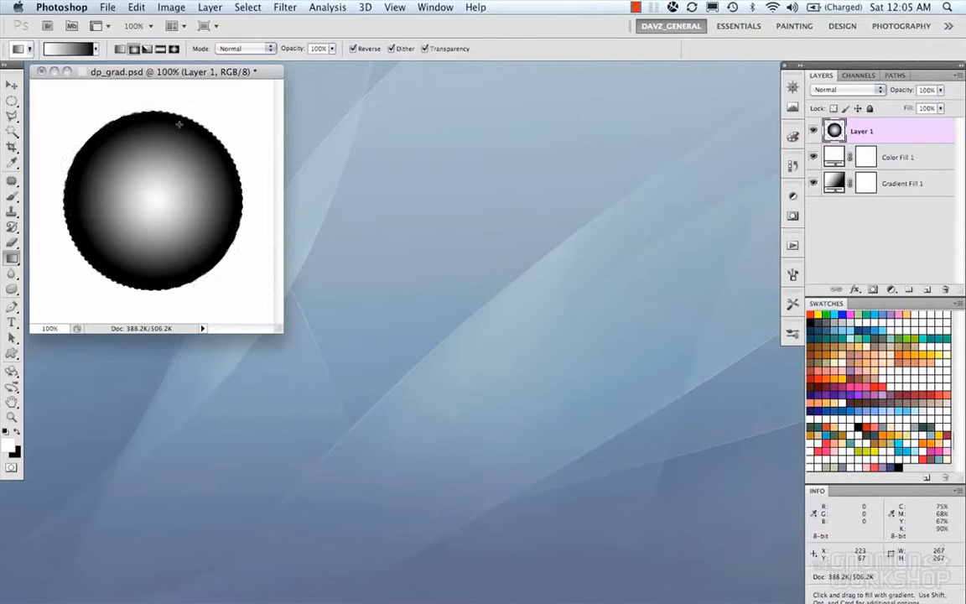
key("super+z")
Try an angle gradient from the circle's centre to its edge, undo it, and choose the reflected style
left_click(146, 49)
left_click_drag(155, 198, 241, 199)
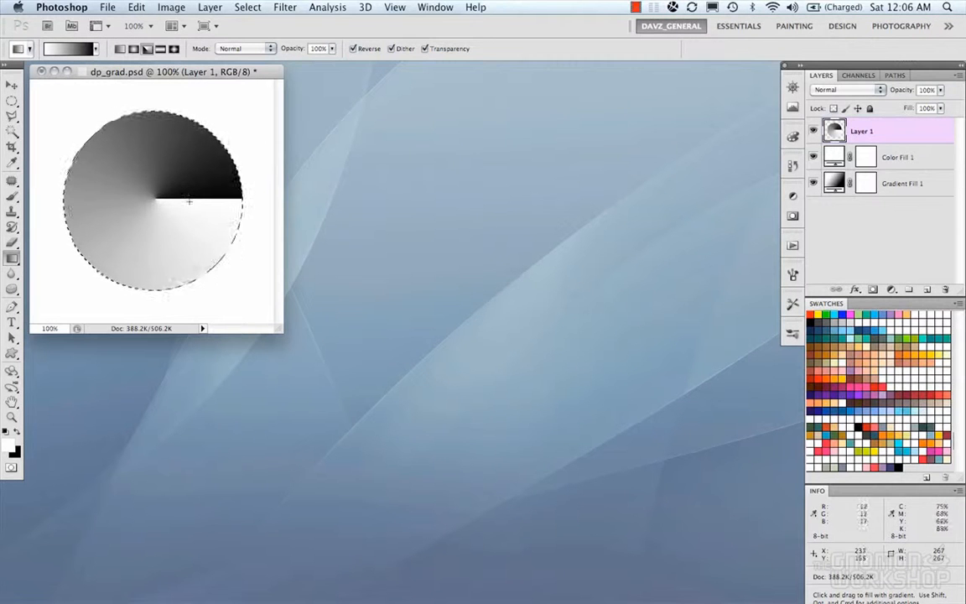
left_click(160, 49)
key("super+z")
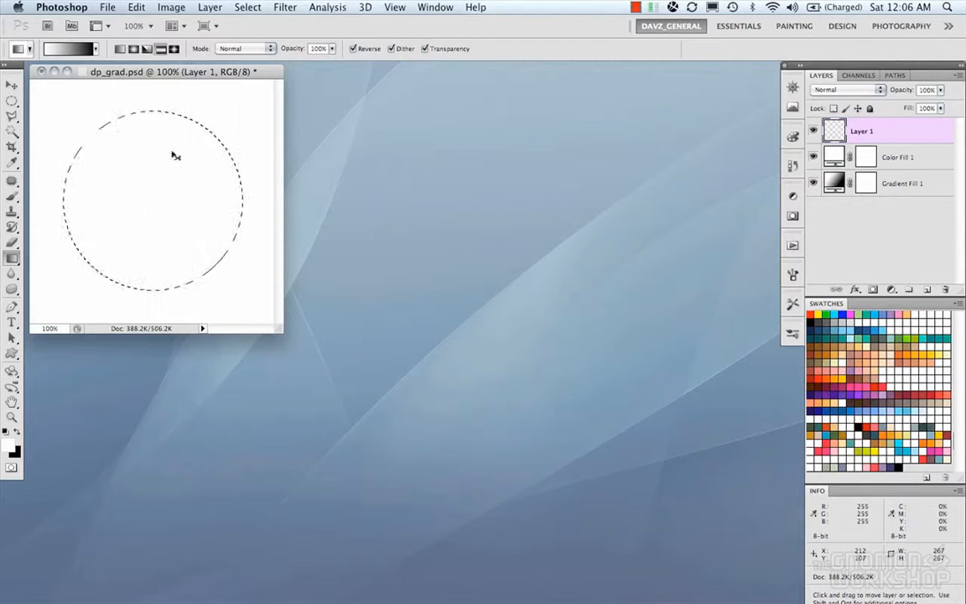
Try reflected gradients from the circle's centre, one horizontal and one vertical, undoing each
left_click_drag(152, 197, 235, 198)
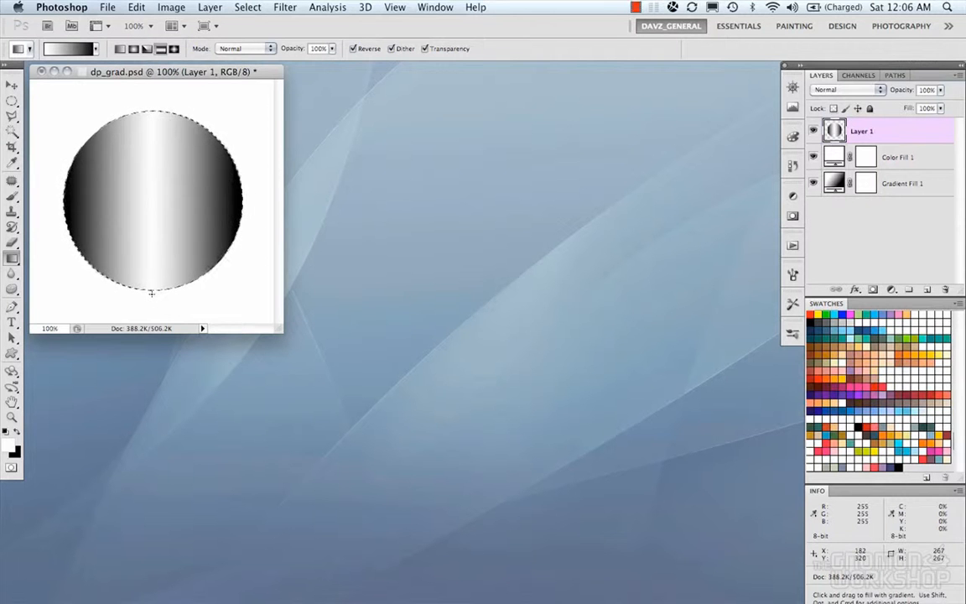
key("super+z")
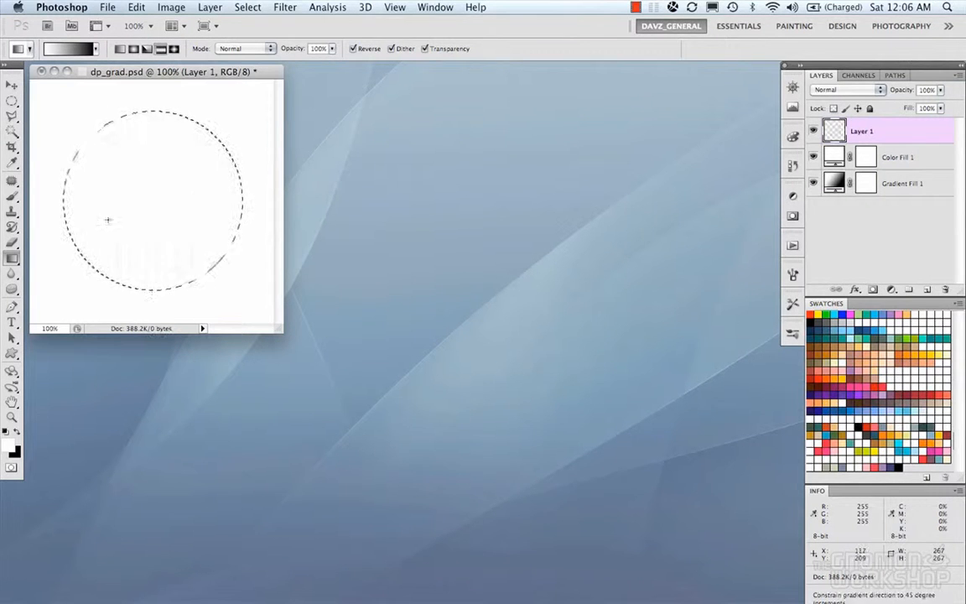
left_click_drag(148, 201, 151, 275)
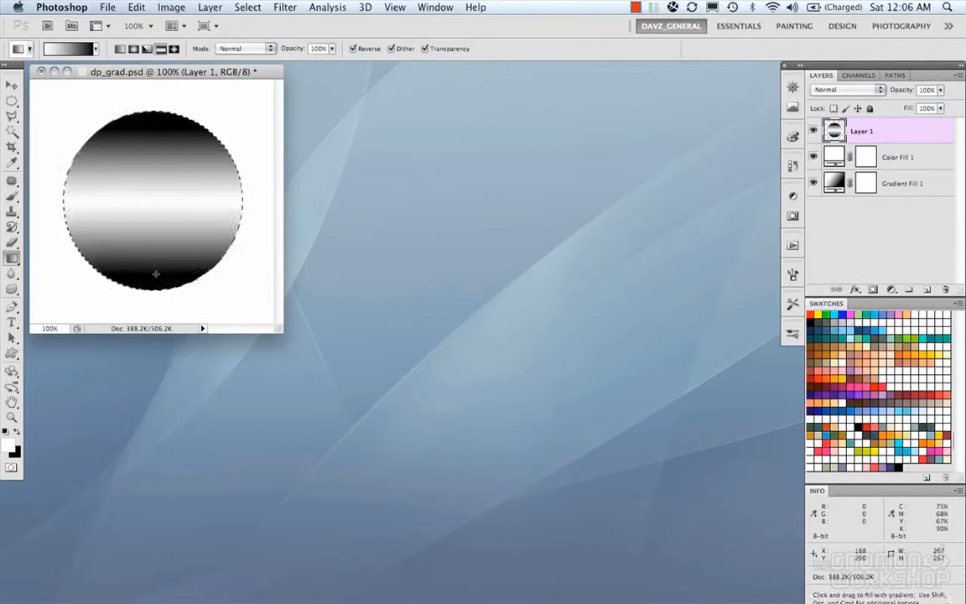
key("super+z")
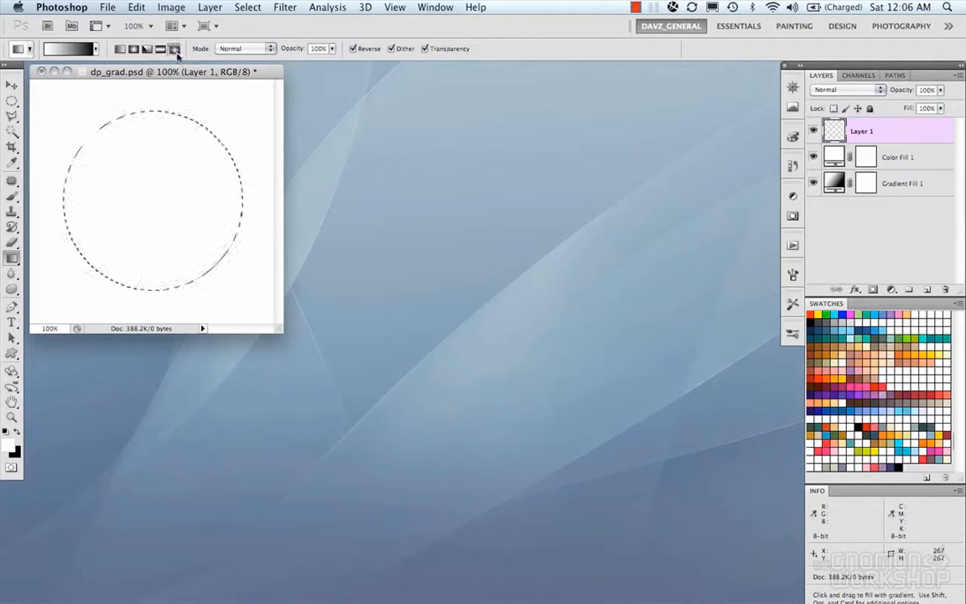
Try two diamond gradients from the circle's centre, a shorter one and one reaching beyond the edge, undoing each
left_click_drag(152, 195, 230, 176)
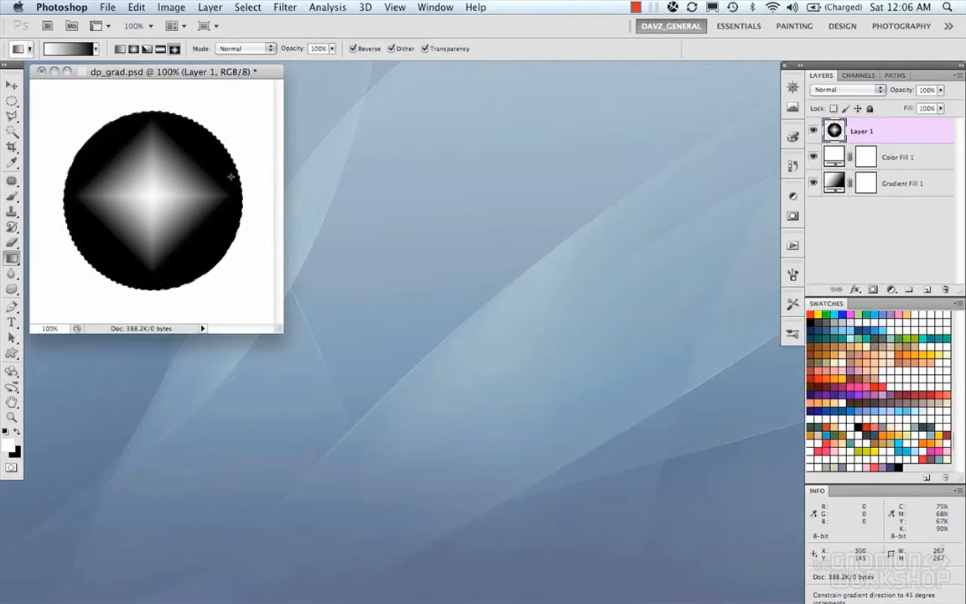
key("super+z")
left_click_drag(153, 199, 265, 199)
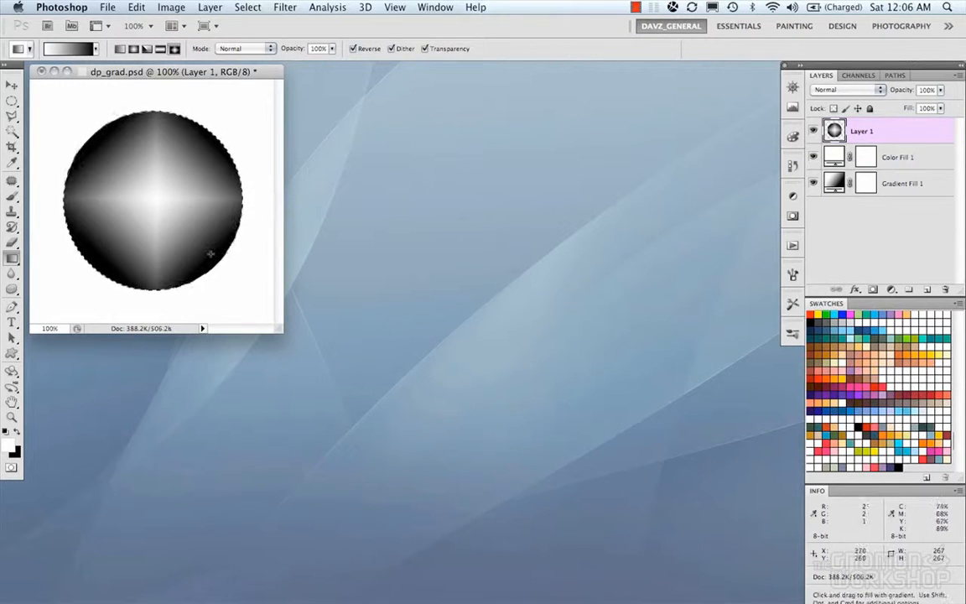
key("super+z")
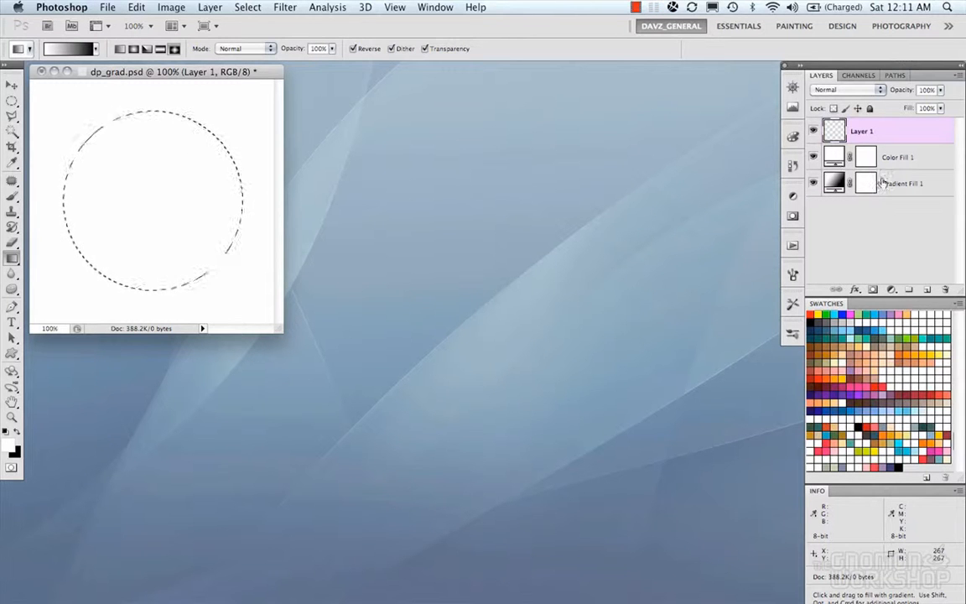
Delete the Gradient Fill 1 layer and add a new gradient fill layer above Color Fill 1
left_click(894, 187)
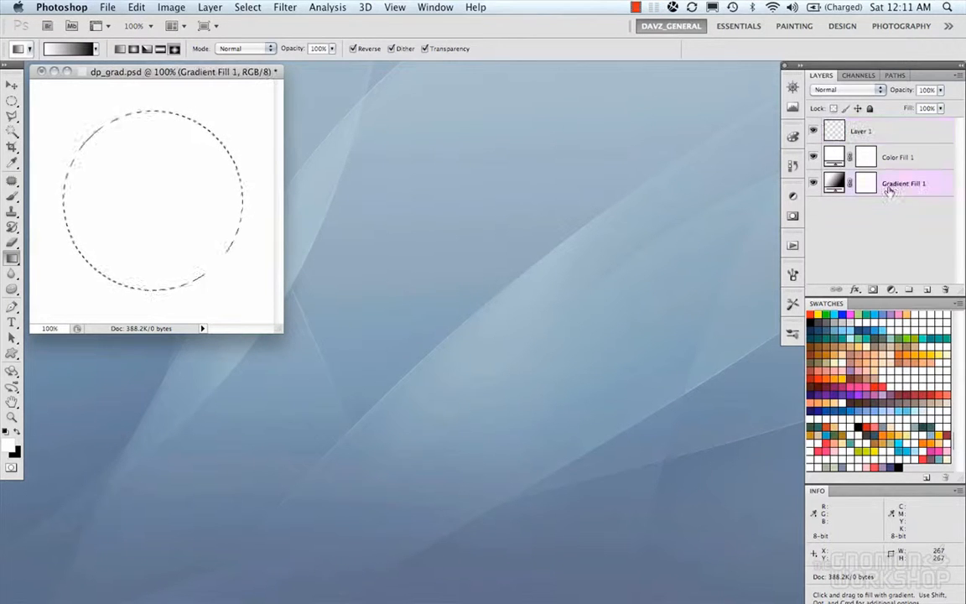
left_click_drag(902, 183, 945, 288)
left_click(892, 289)
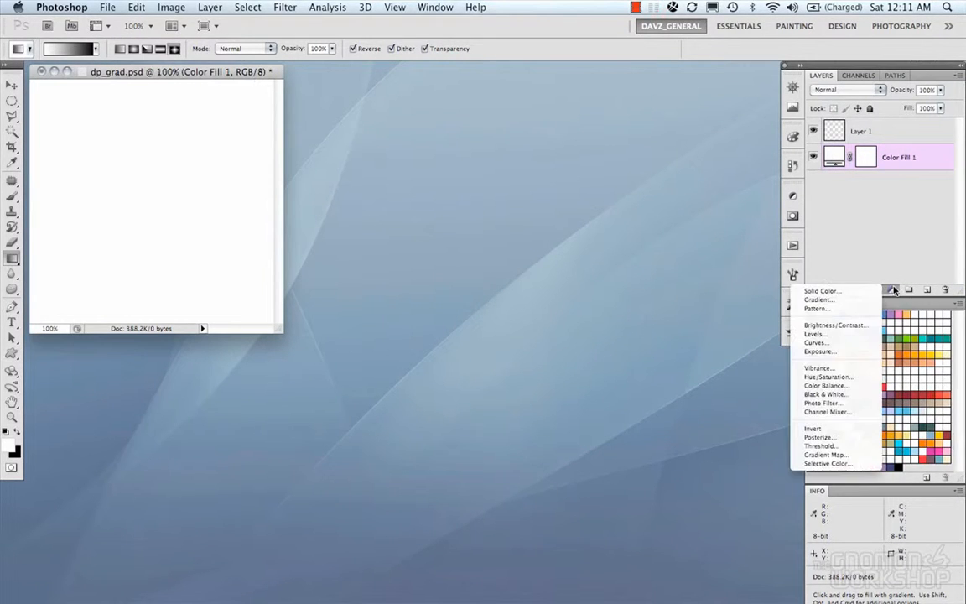
left_click(836, 301)
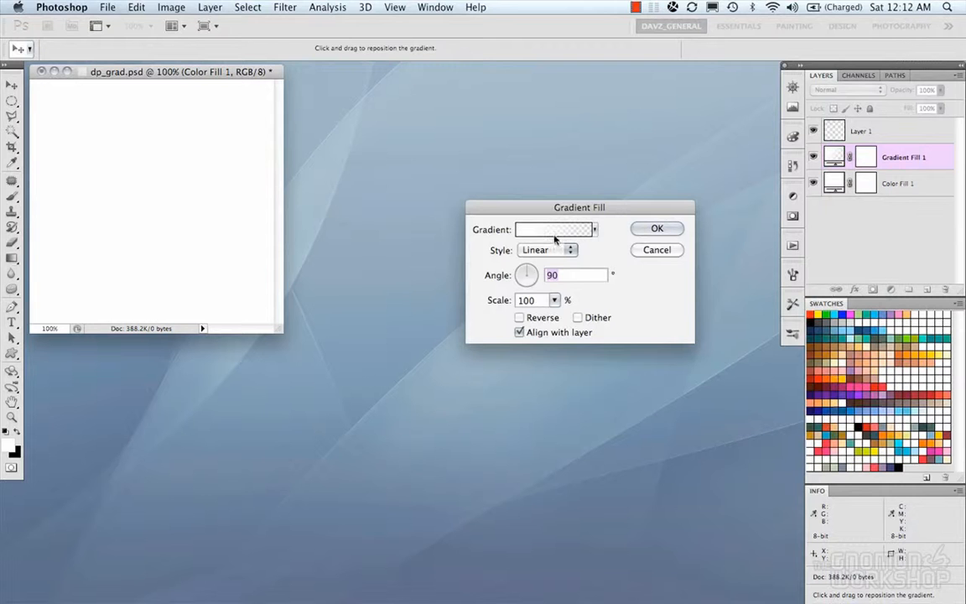
left_click_drag(581, 209, 526, 131)
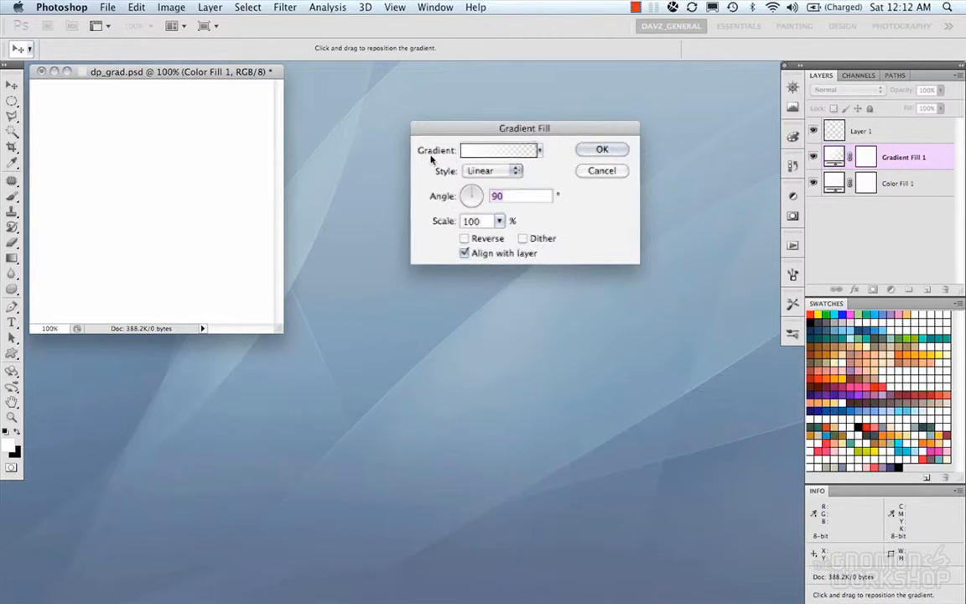
Review the fill's gradient styles, keep Linear, and apply the Black, White preset to the gradient fill
left_click(488, 172)
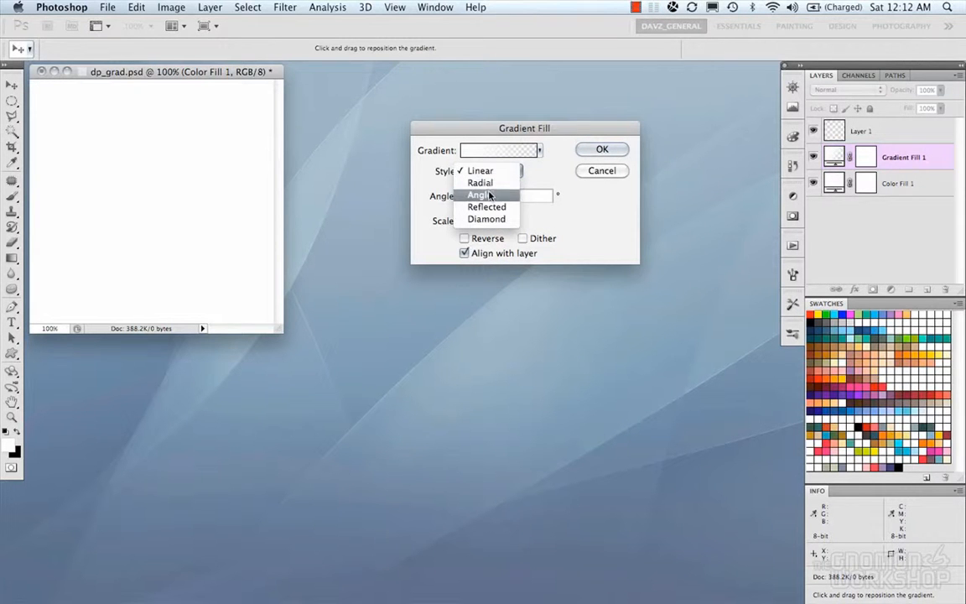
left_click(492, 156)
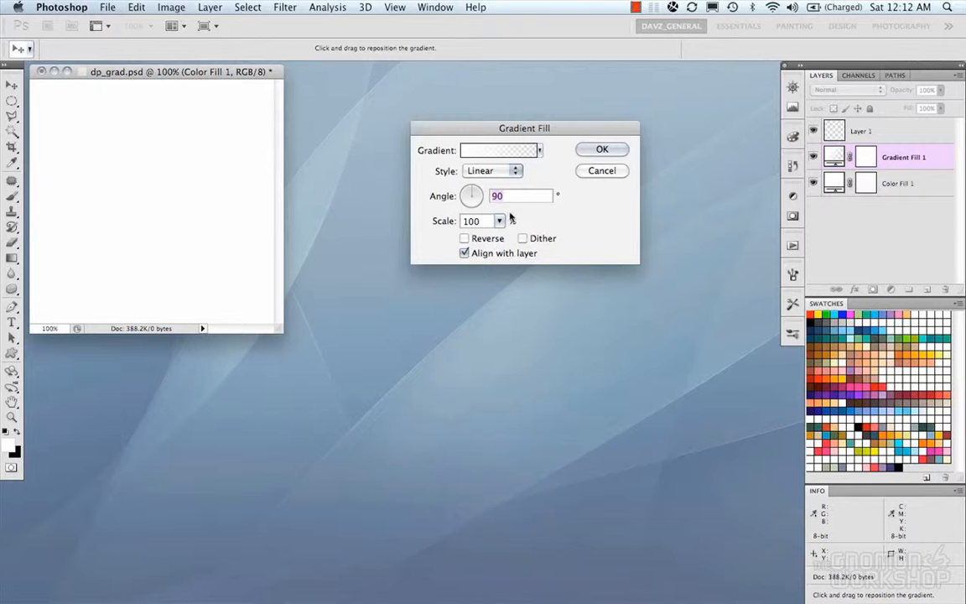
left_click(493, 152)
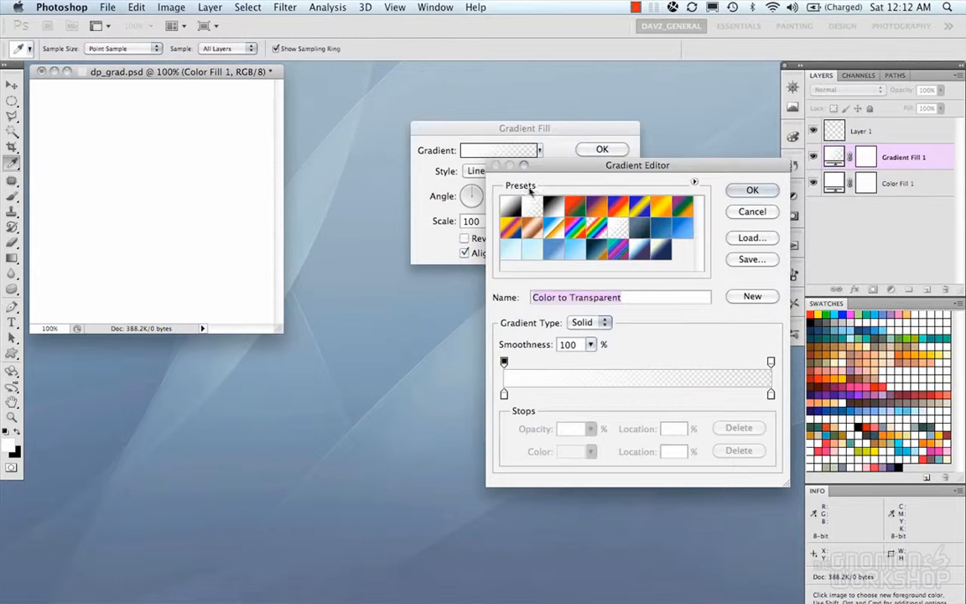
left_click(553, 205)
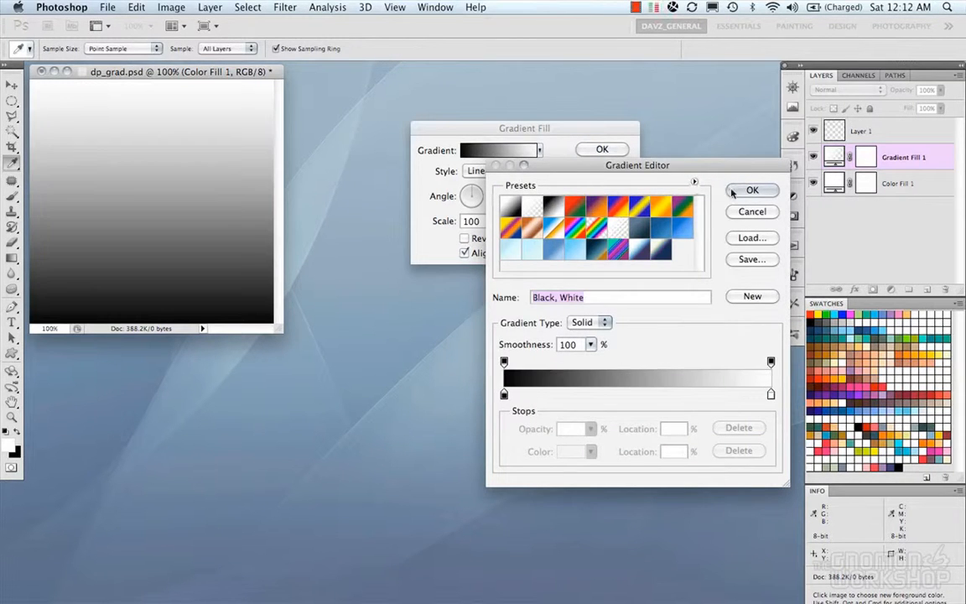
left_click(752, 190)
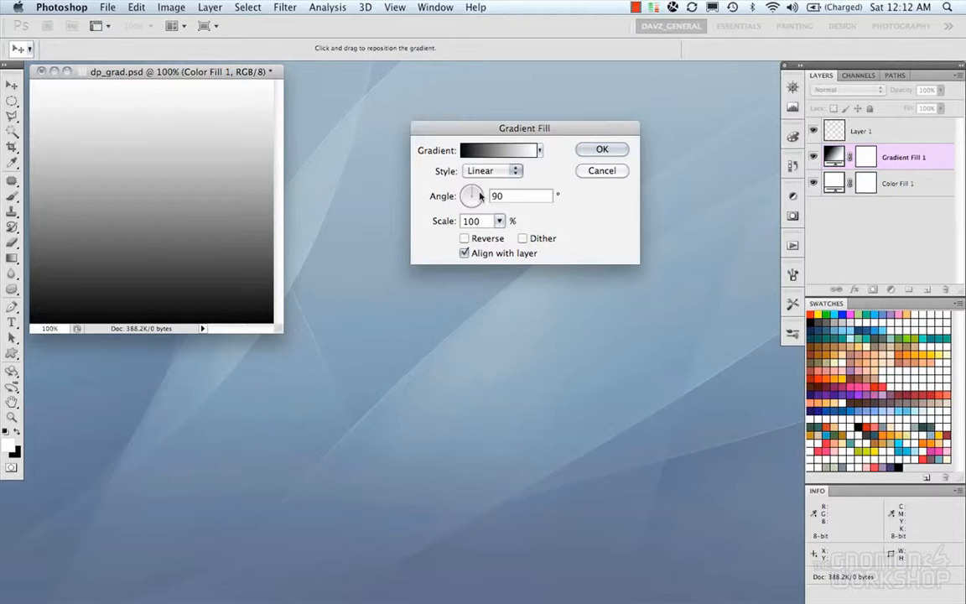
Try different gradient angles, return the angle to 90°, and set the gradient's scale to 150%
mouse_move(476, 193)
left_mouse_down()
mouse_move(483, 204)
mouse_move(470, 206)
mouse_move(417, 179)
mouse_move(463, 190)
mouse_move(470, 178)
left_mouse_up()
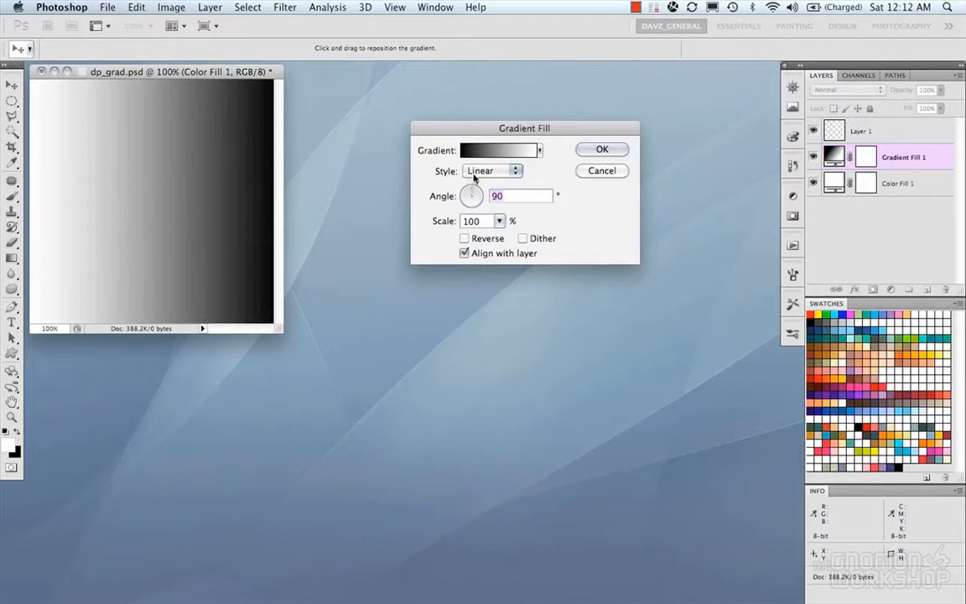
left_click_drag(554, 132, 552, 131)
left_click_drag(495, 221, 530, 240)
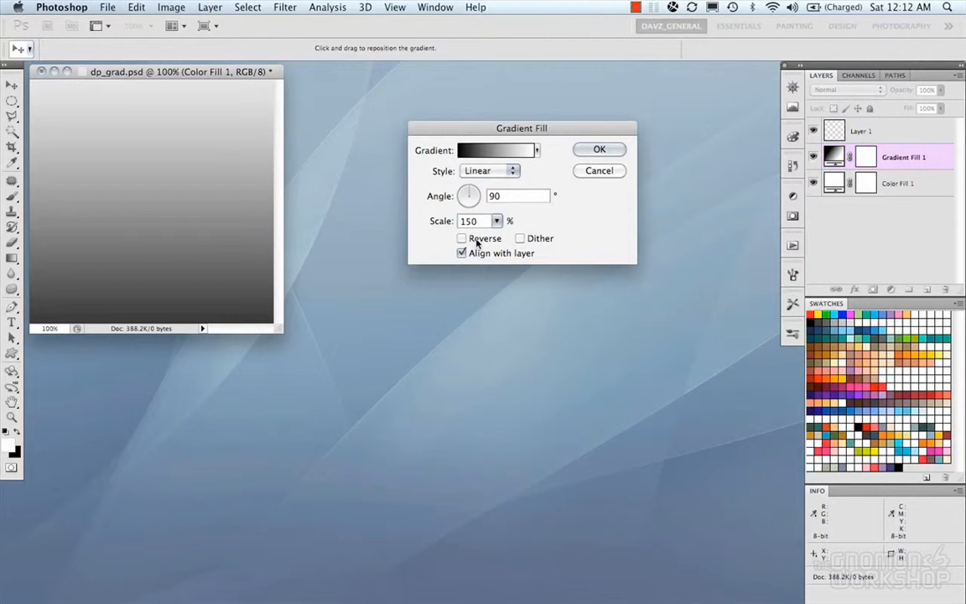
Switch the gradient fill's Reverse option on and back off, and try its Dither and Align with layer options
left_click(477, 243)
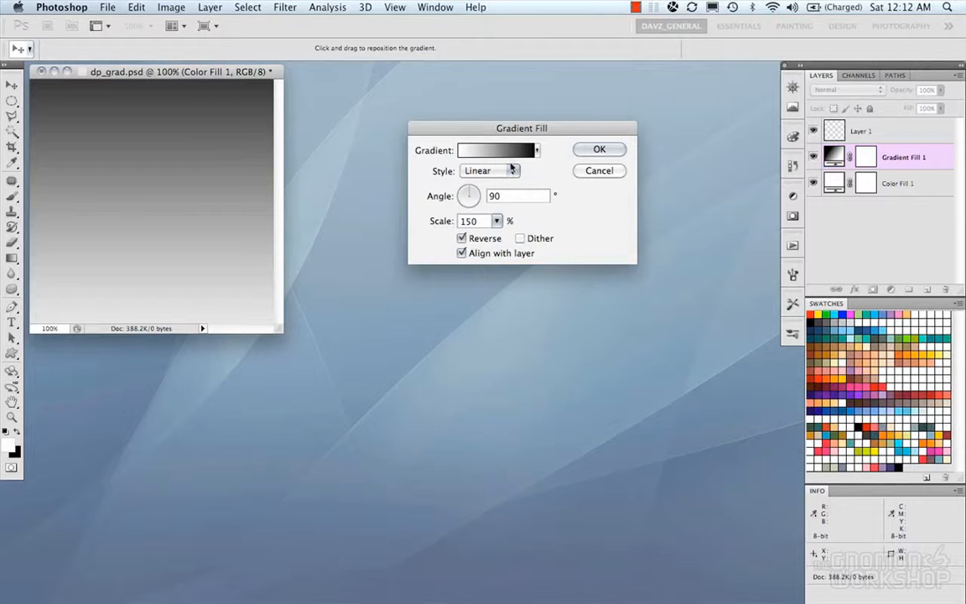
left_click(490, 241)
left_click(521, 239)
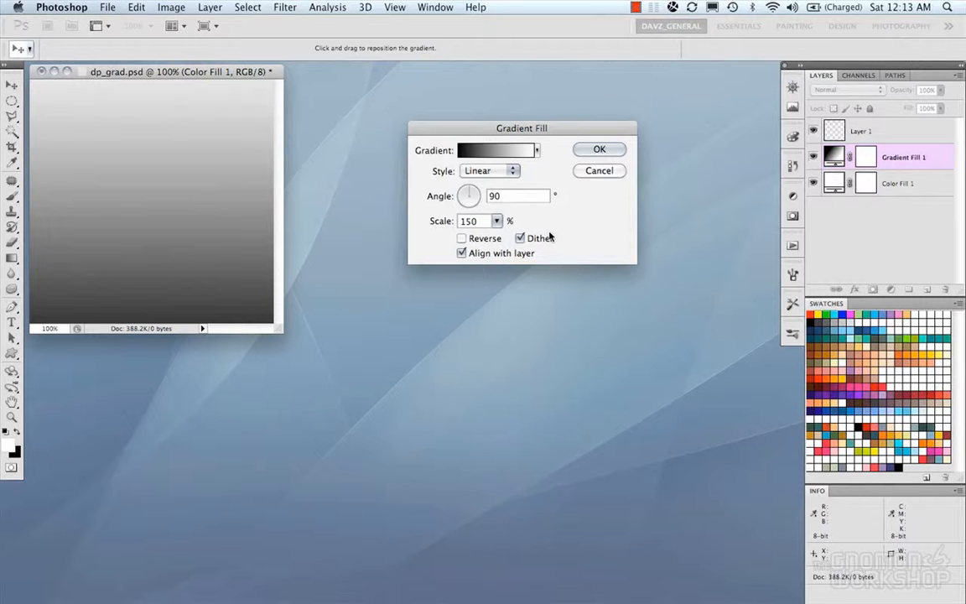
left_click(543, 238)
left_click(515, 253)
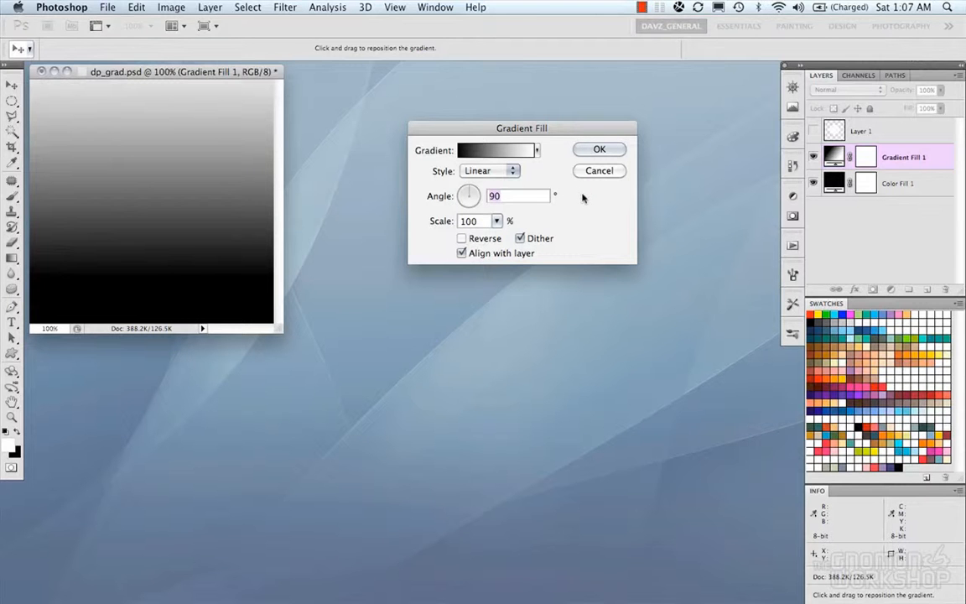
Try repositioning the linear gradient on the canvas and accept the gradient fill settings
mouse_move(178, 203)
left_mouse_down()
mouse_move(237, 192)
mouse_move(210, 199)
mouse_move(181, 163)
mouse_move(144, 163)
mouse_move(192, 207)
left_mouse_up()
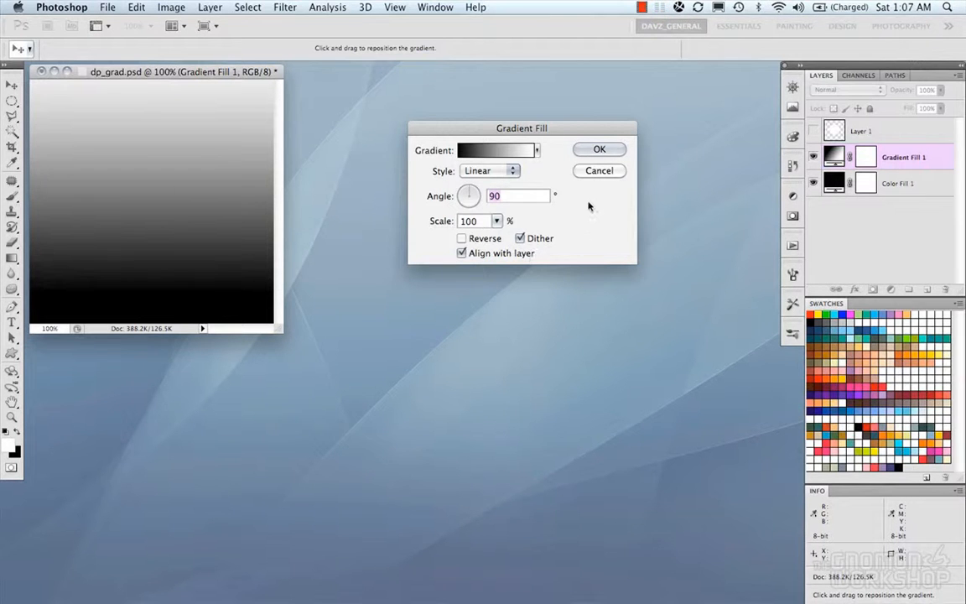
left_click(585, 152)
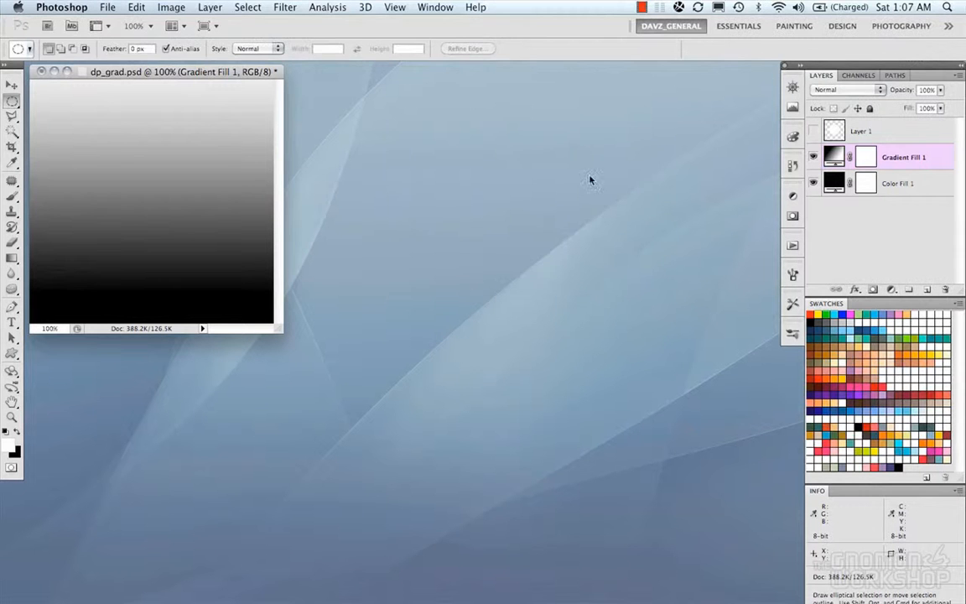
Make Layer 1 visible and select it, switching its visibility off and back on to compare
left_click(813, 132)
left_click(859, 131)
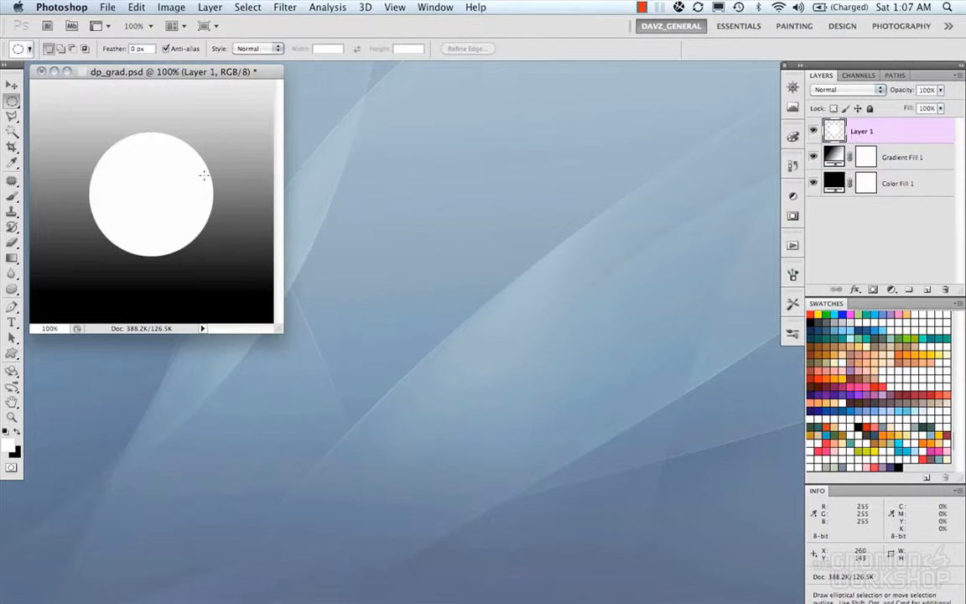
left_click(813, 131)
left_click(813, 132)
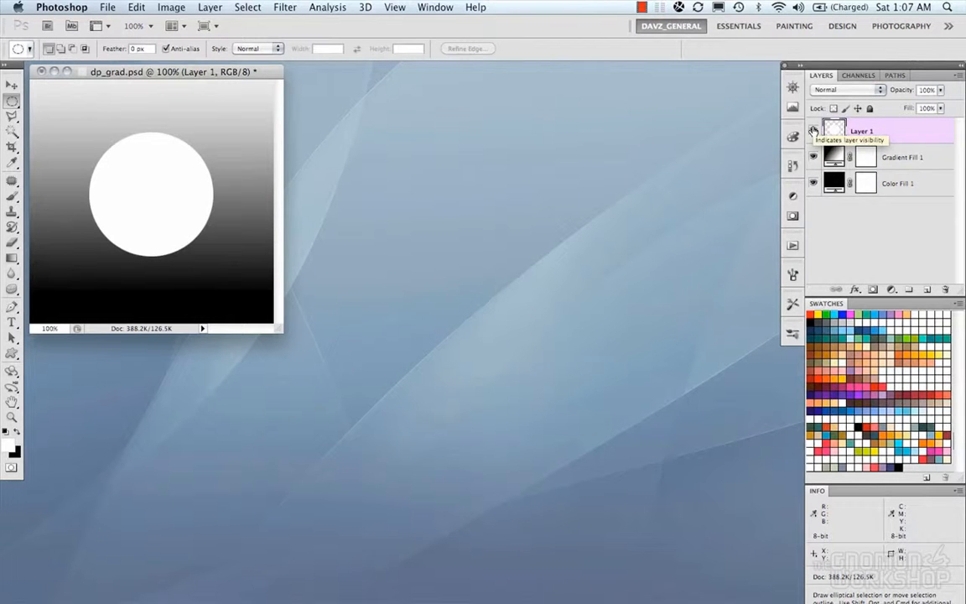
Try a Pattern Overlay on Layer 1, replace it with a Gradient Overlay, and reposition the gradient inside the circle
double_click(945, 131)
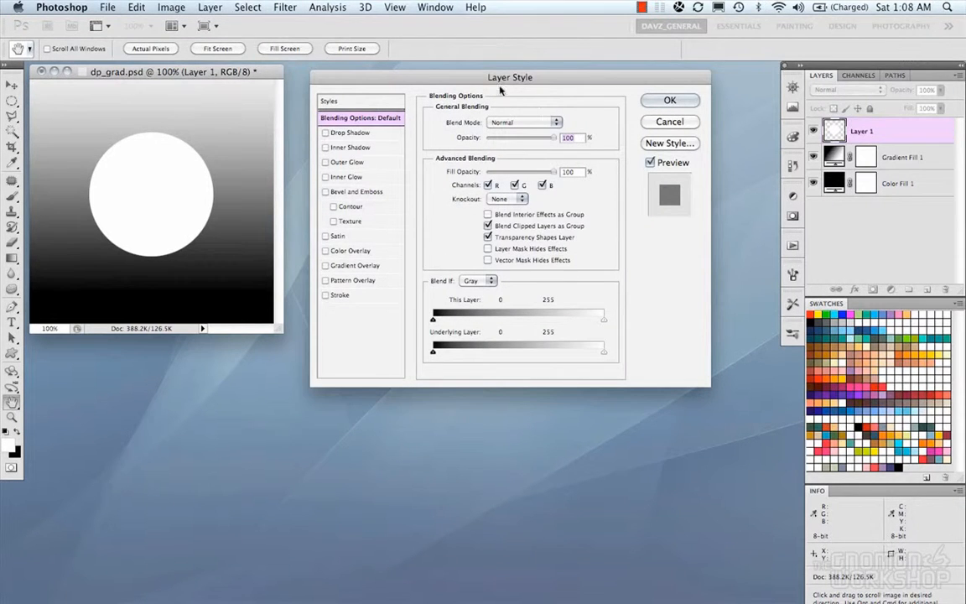
left_click(369, 282)
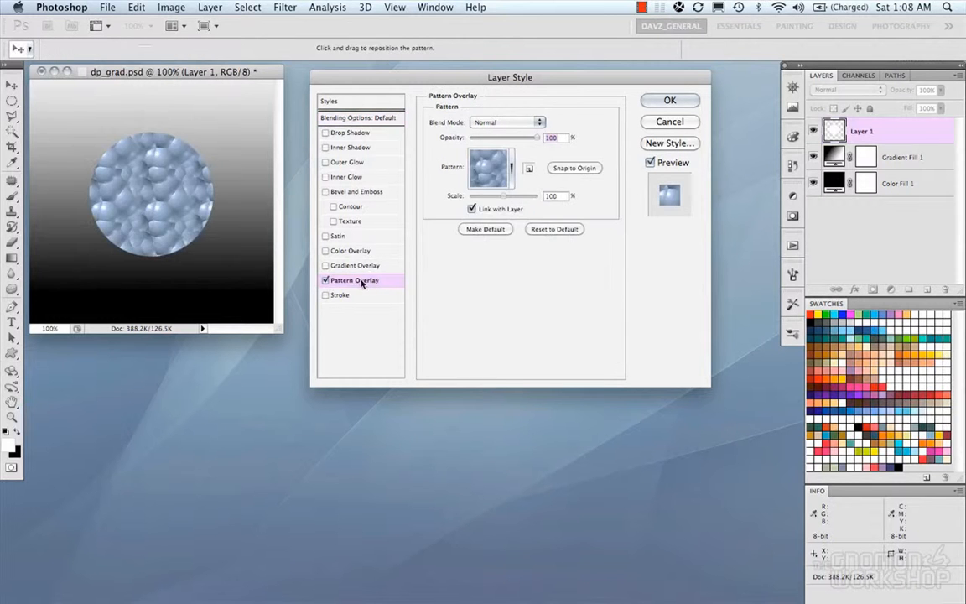
left_click(327, 281)
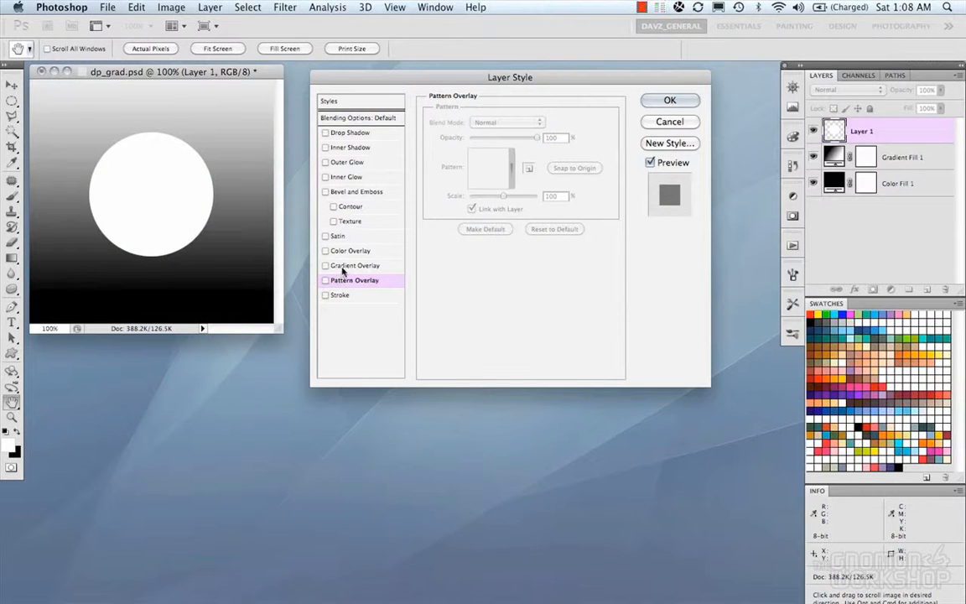
left_click(343, 267)
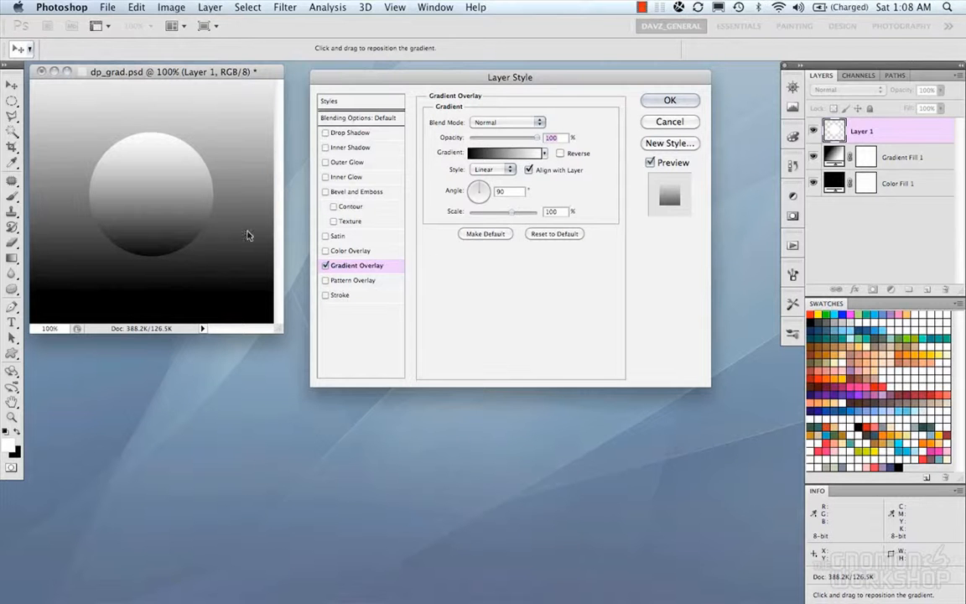
left_click_drag(150, 199, 167, 186)
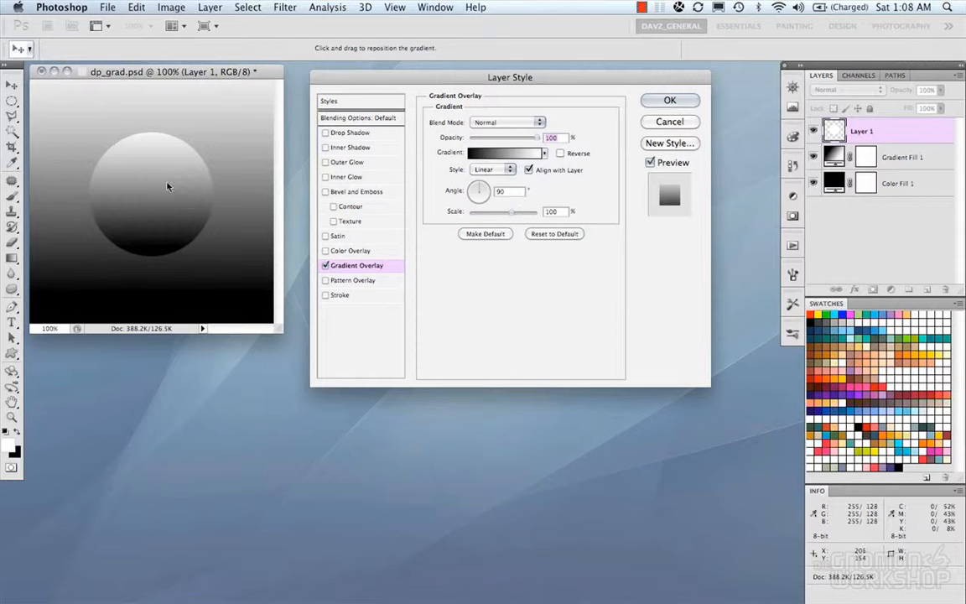
Change the Gradient Overlay to a reversed Radial style and centre its highlight on the circle
left_click(487, 169)
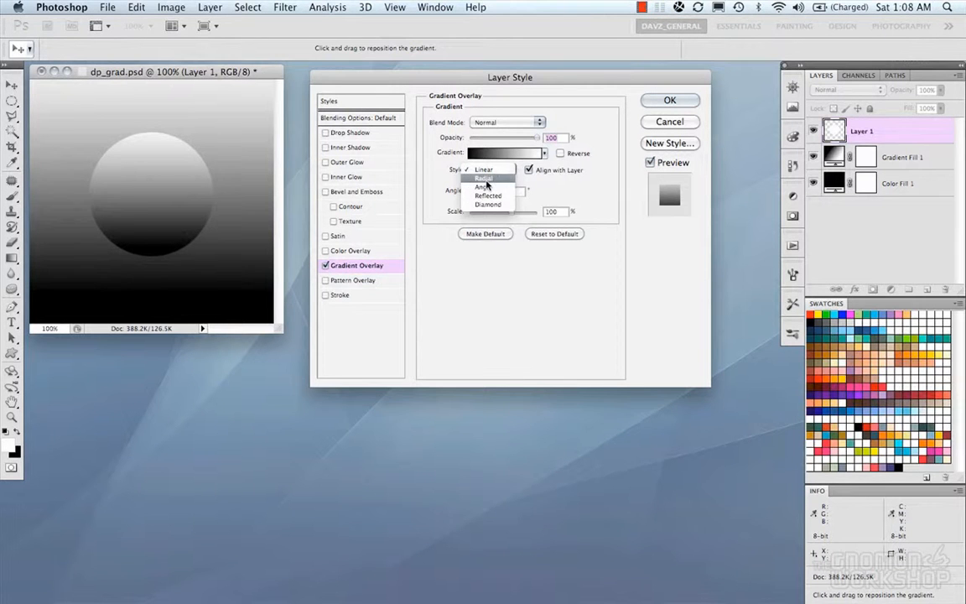
left_click(485, 178)
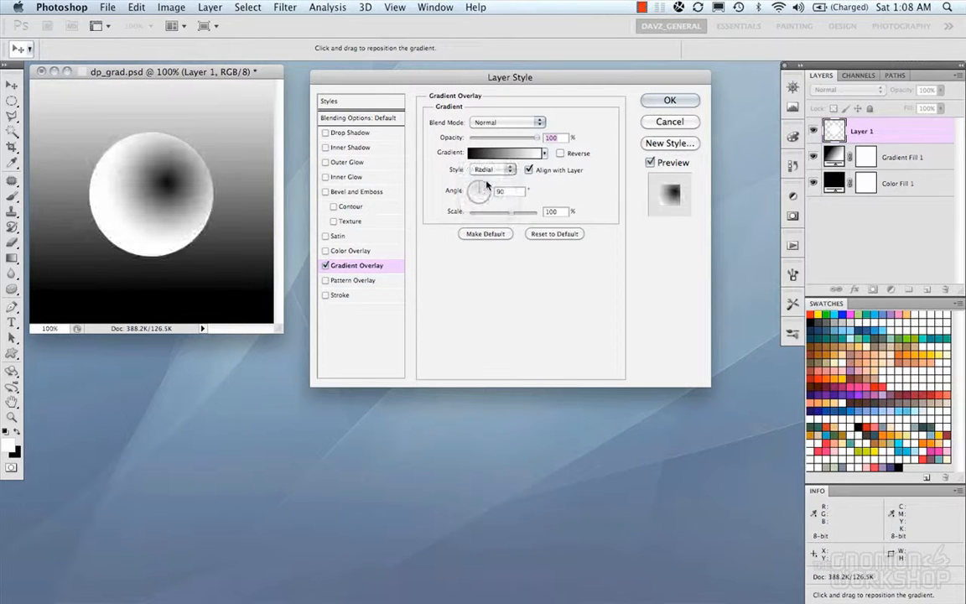
left_click(560, 153)
left_click_drag(237, 214, 161, 208)
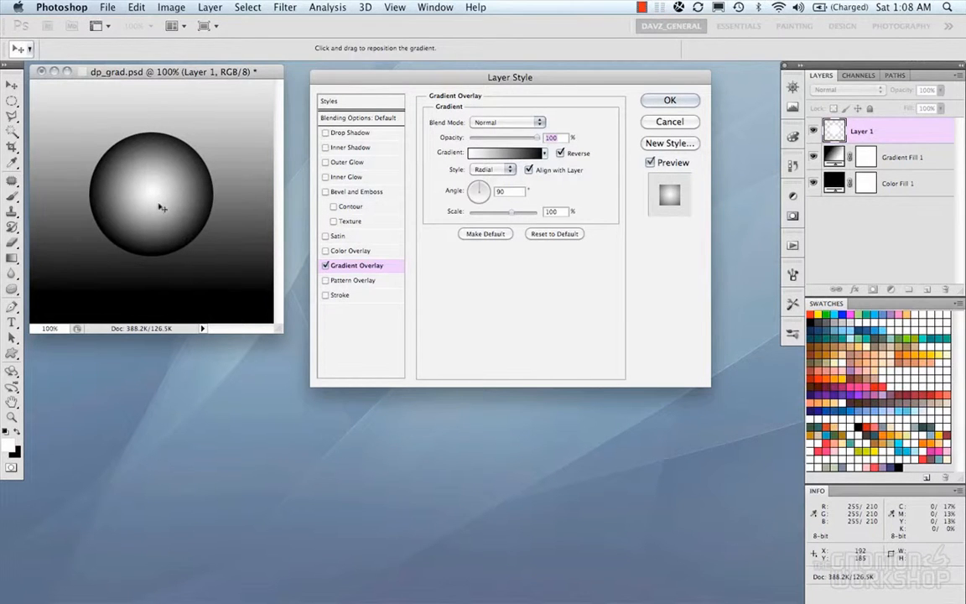
Compare the radial overlay with Align with Layer off and back on, repositioning the highlight within the circle each time
left_click(528, 170)
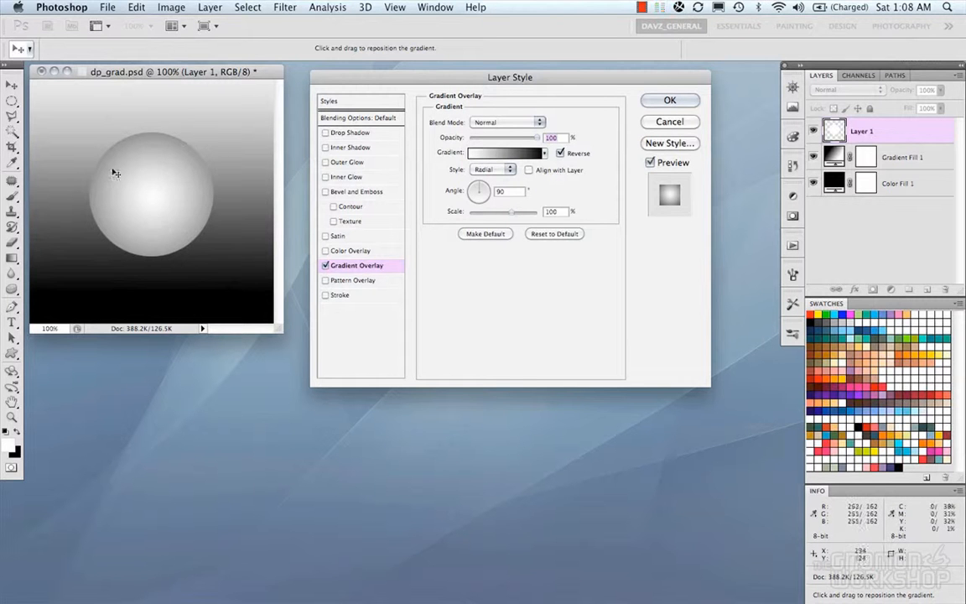
left_click_drag(173, 199, 193, 199)
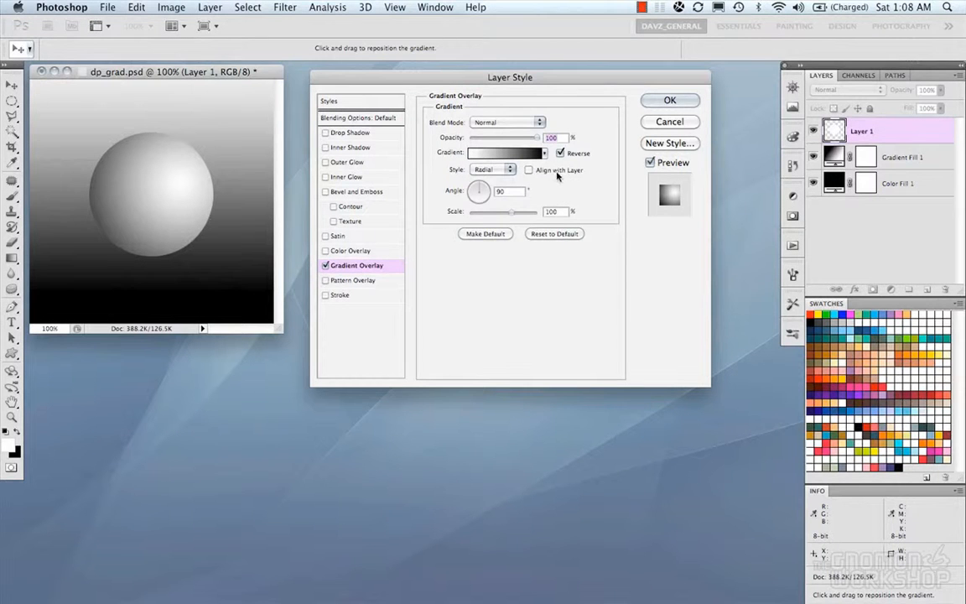
left_click(529, 170)
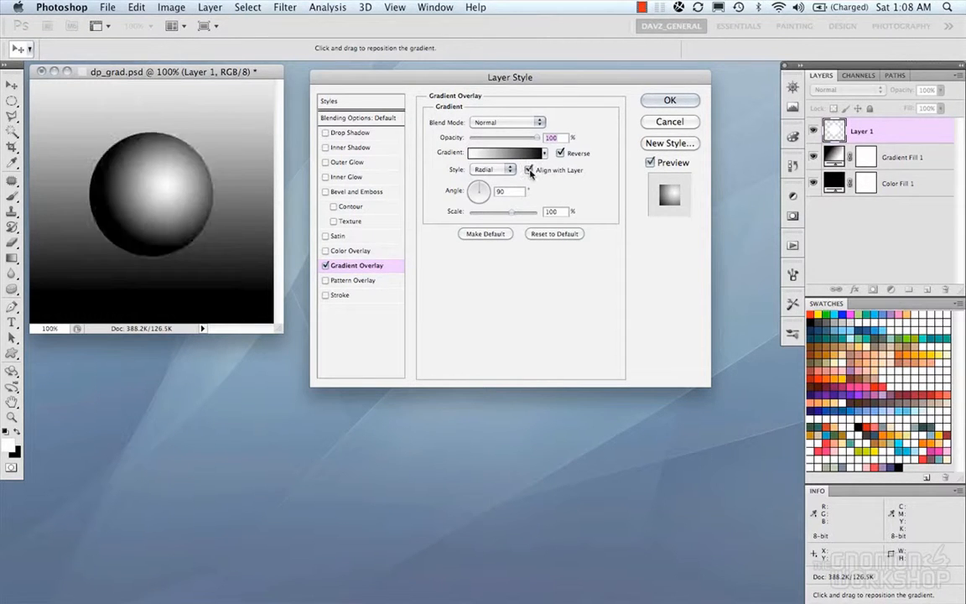
mouse_move(176, 203)
left_mouse_down()
mouse_move(164, 191)
mouse_move(158, 200)
left_mouse_up()
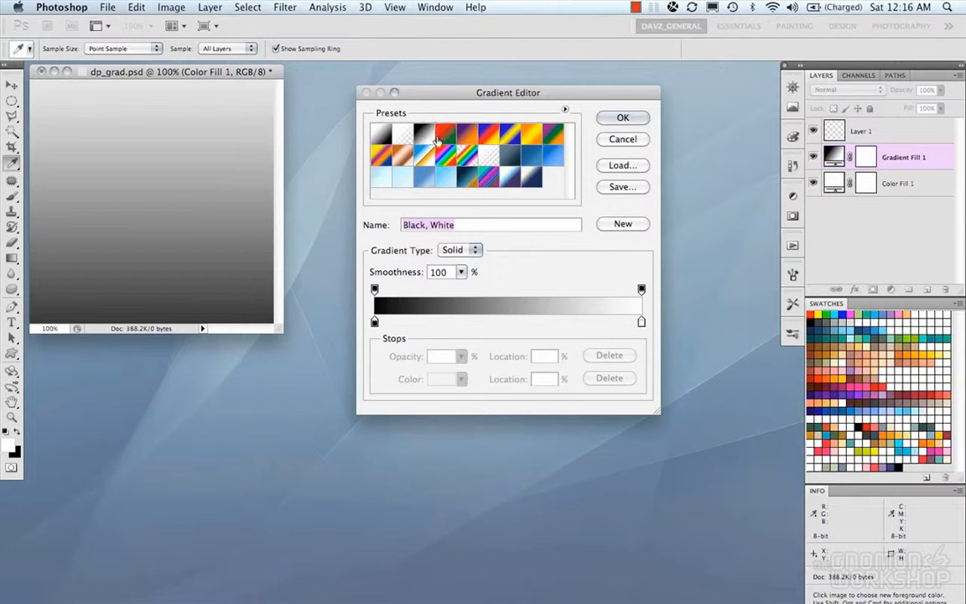
Try the Large Thumbnail, Small List and Large List views for the gradient presets, and return to Small Thumbnail
left_click(565, 110)
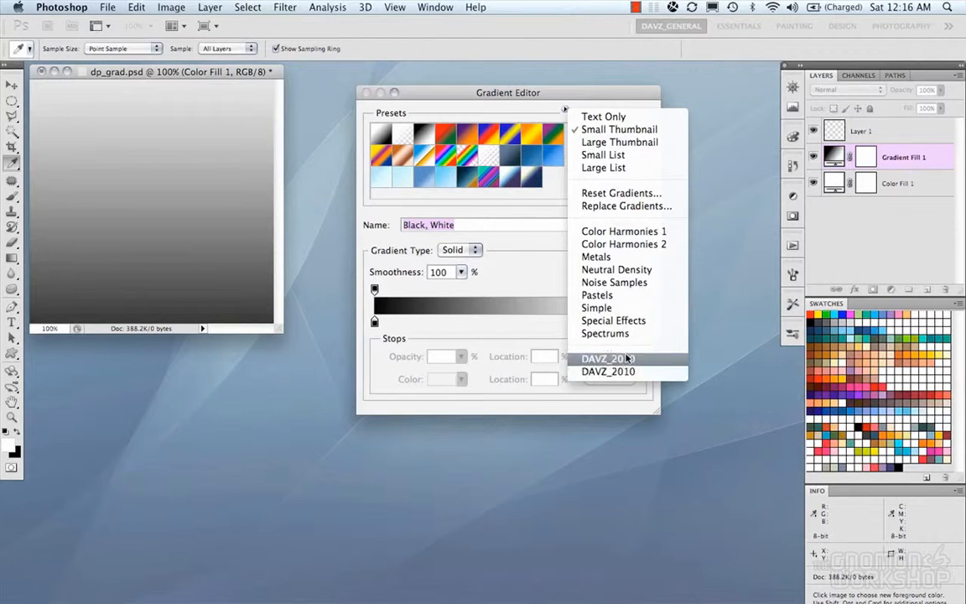
left_click(604, 142)
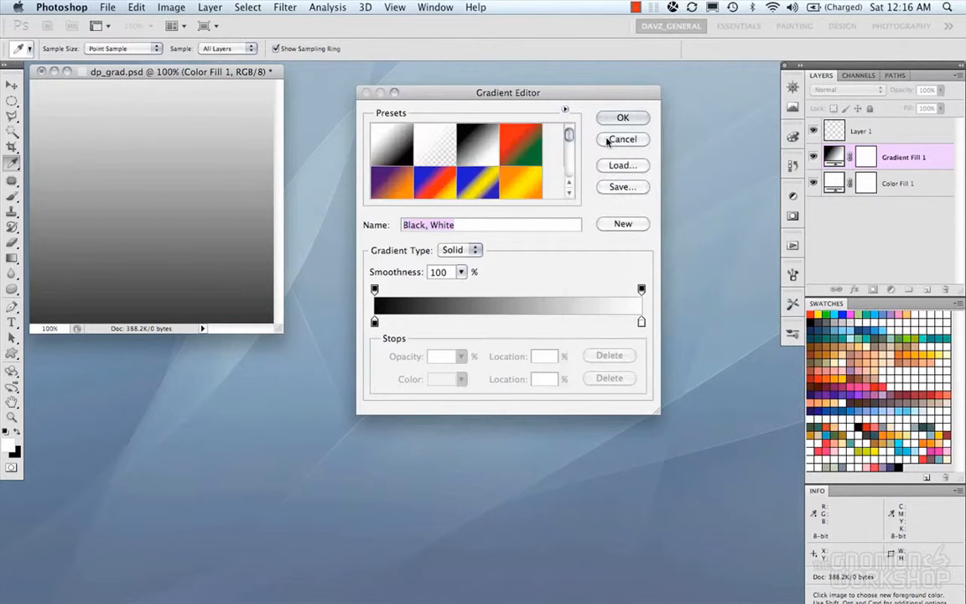
left_click(565, 109)
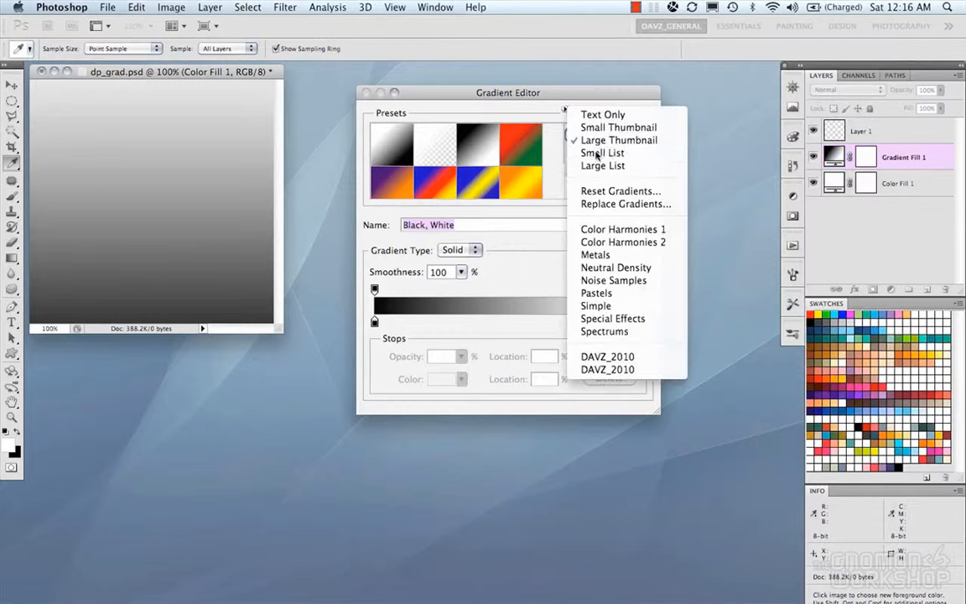
left_click(597, 154)
left_click(565, 109)
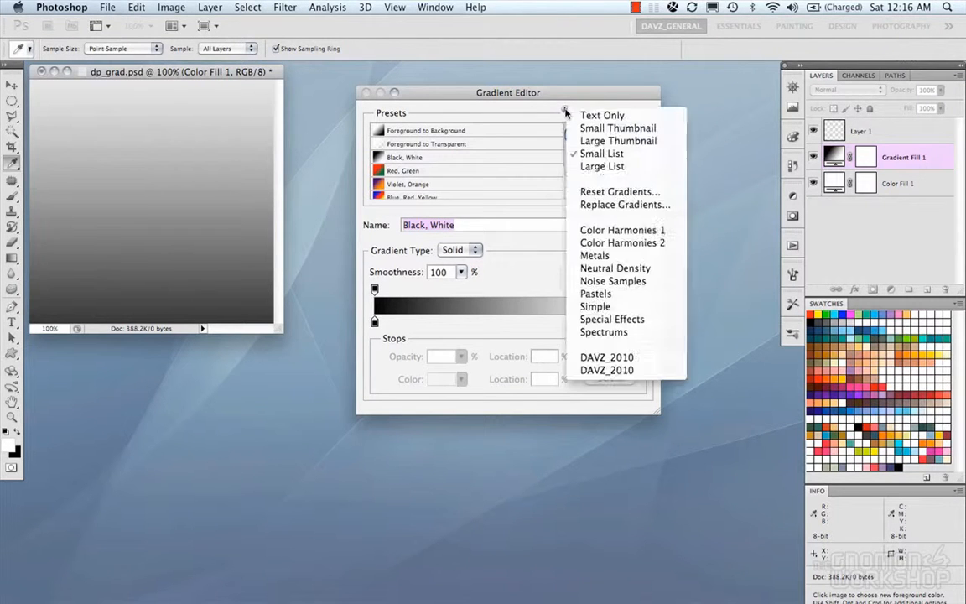
left_click(597, 167)
left_click(565, 110)
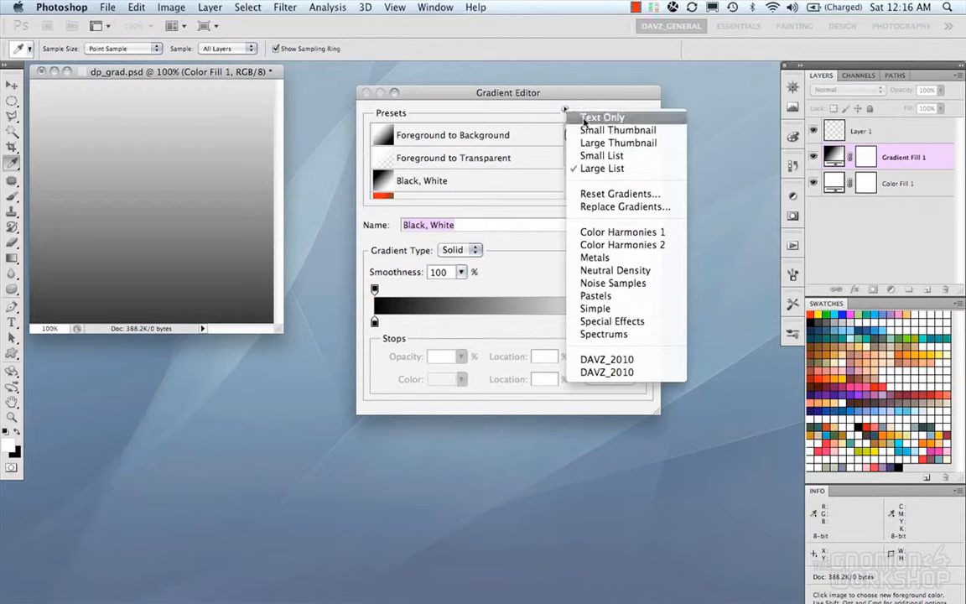
left_click(585, 131)
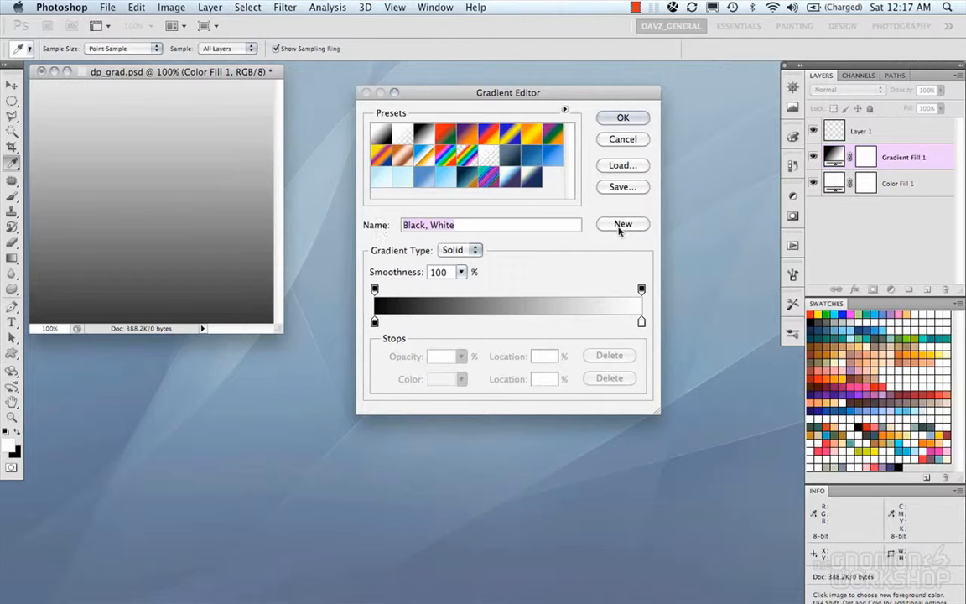
Review the gradient type choices, keep Solid, and check the Smoothness control
left_click(472, 251)
left_click(457, 249)
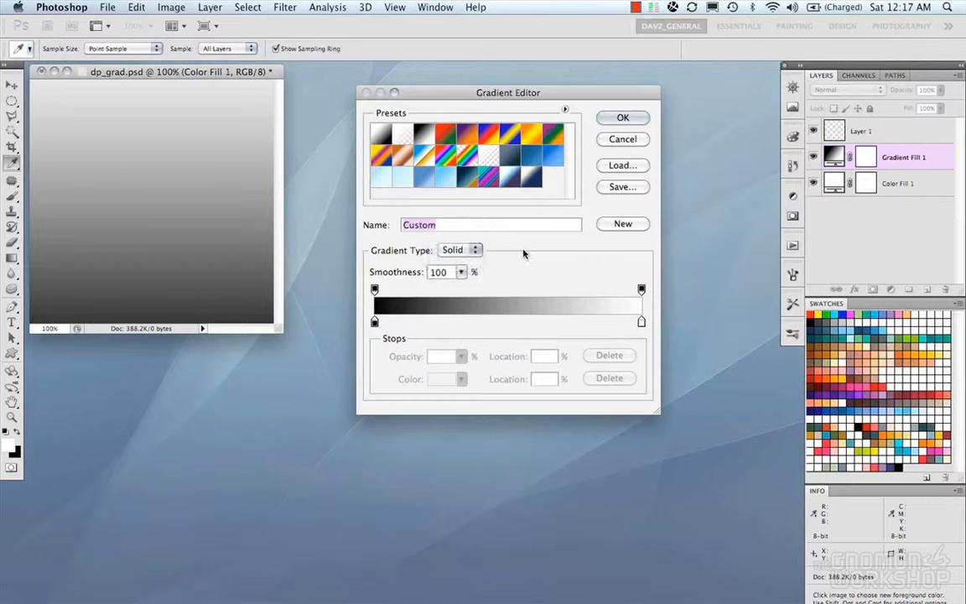
left_click(462, 273)
left_click(462, 273)
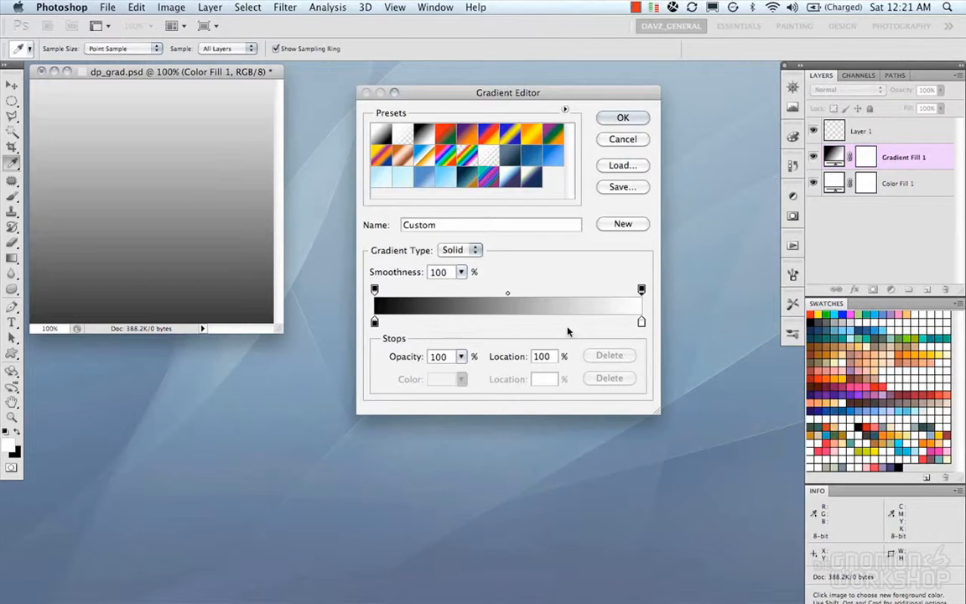
Inspect the settings of the black and white color stops and of the opacity stop at the white end
left_click(375, 322)
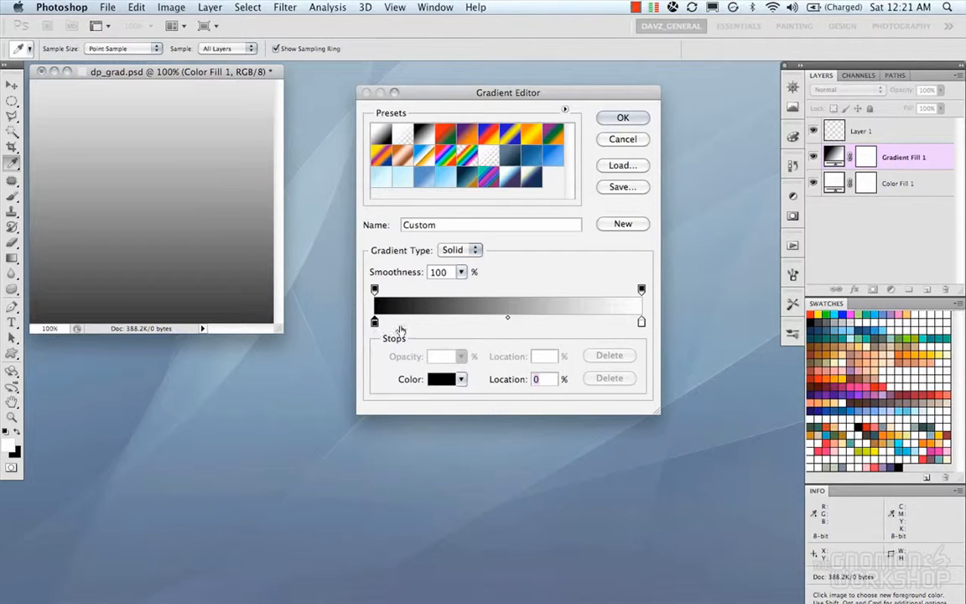
left_click(641, 323)
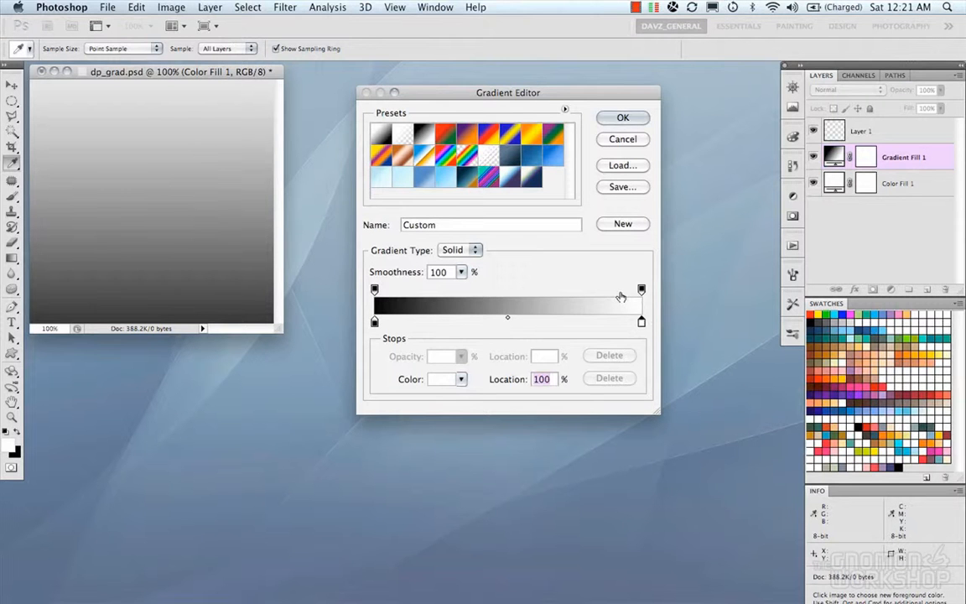
left_click(641, 290)
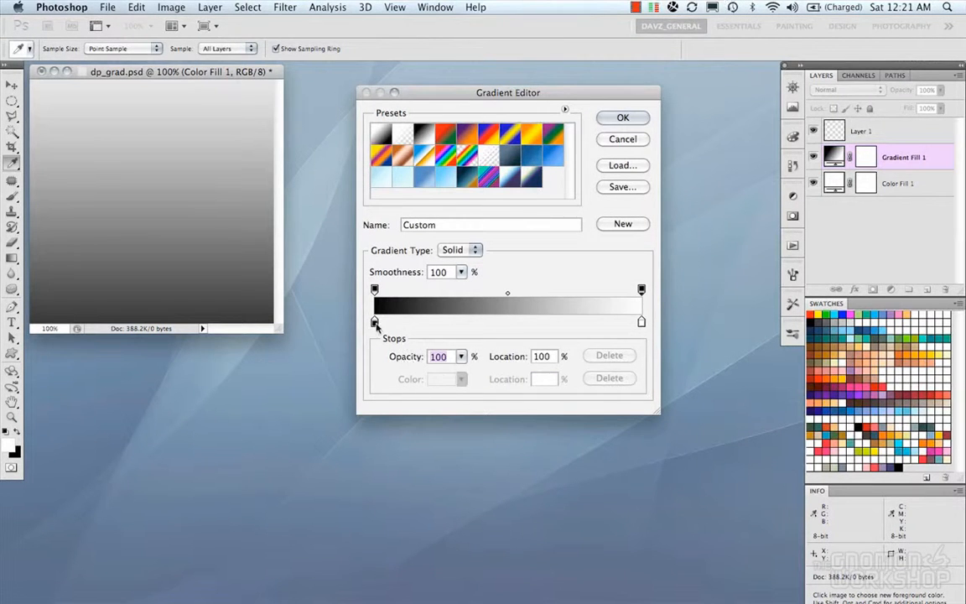
Add black color stops at 26% and 69% along the gradient, and shift the first one slightly toward the second
left_click(375, 323)
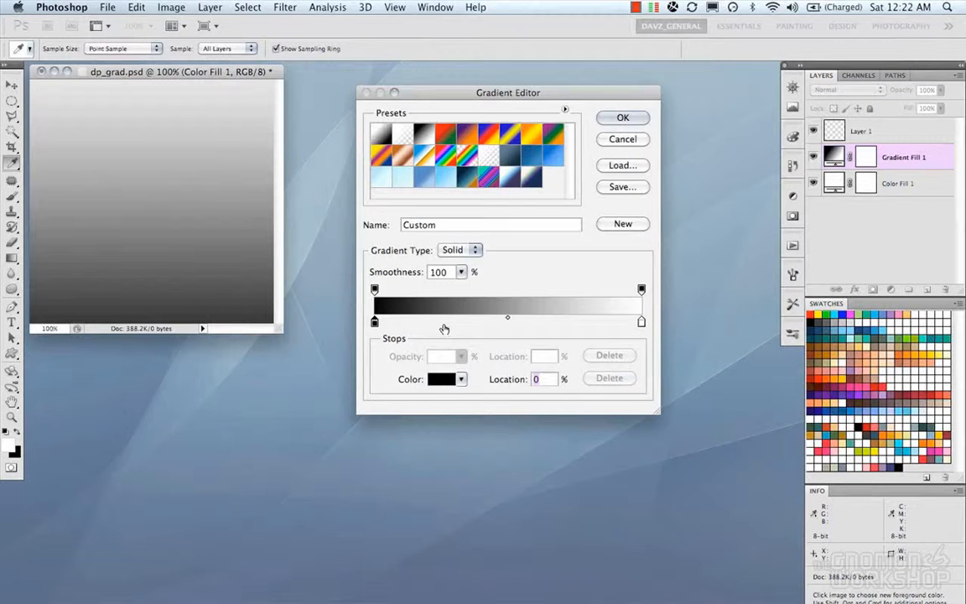
left_click(431, 324)
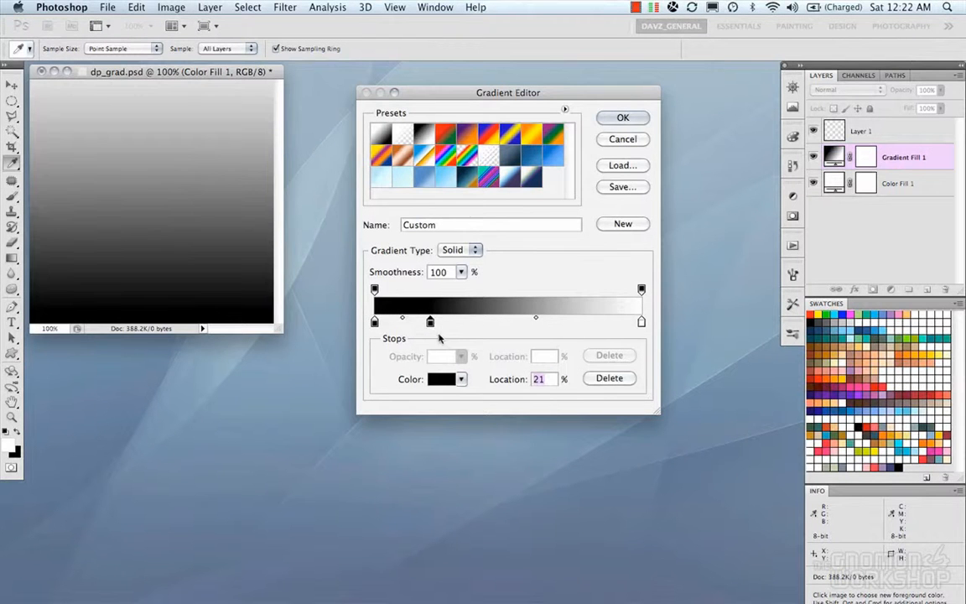
left_click_drag(431, 325, 443, 325)
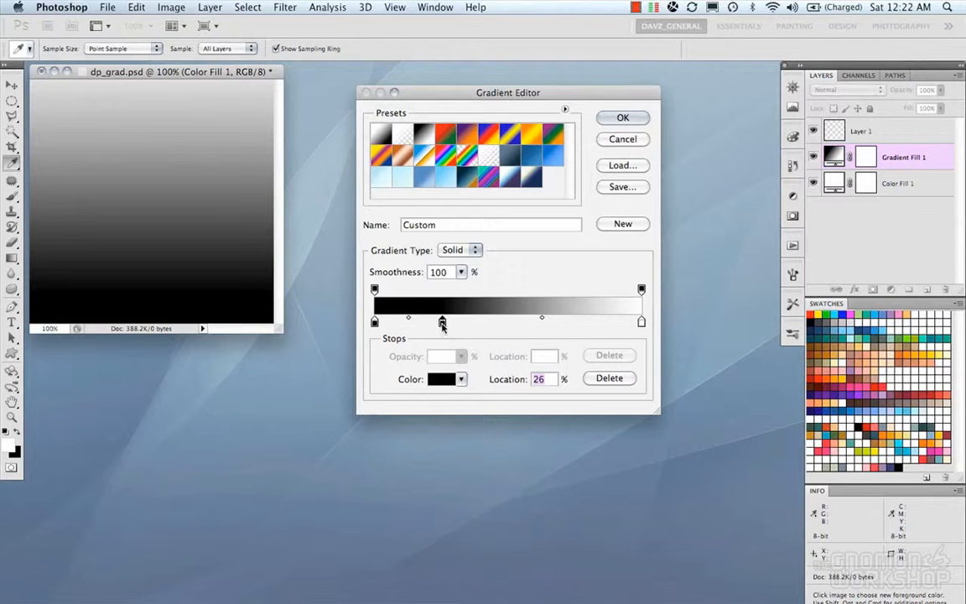
left_click(567, 323)
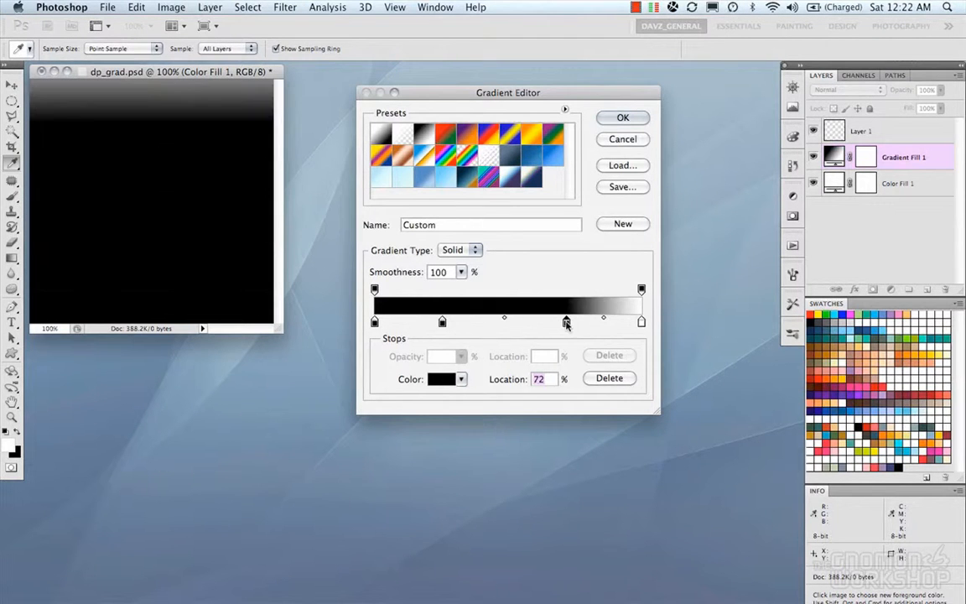
left_click_drag(567, 325, 560, 326)
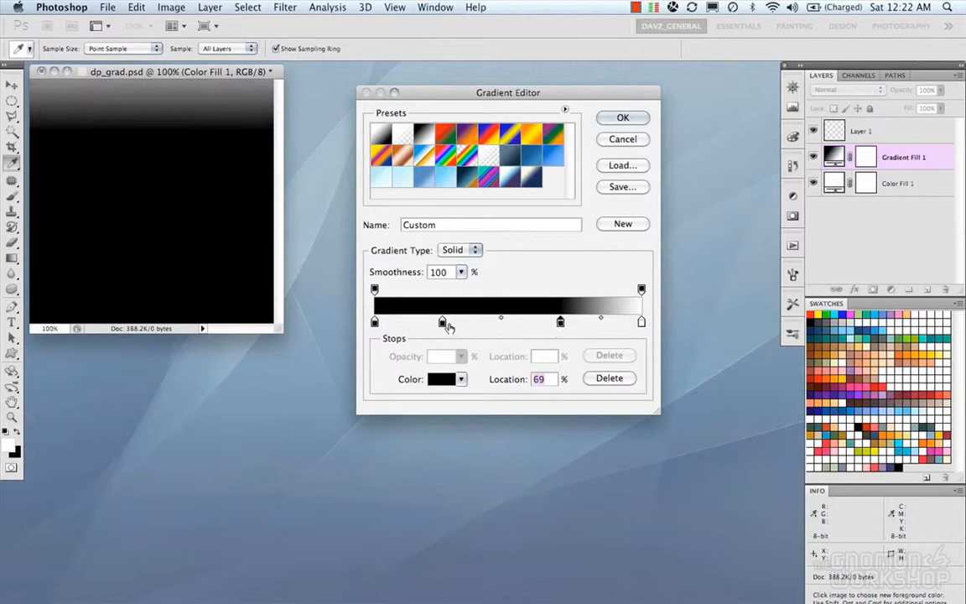
left_click_drag(444, 325, 449, 325)
Recolor the black color stop at the gradient's start with a dark red from the swatches
left_click(374, 323)
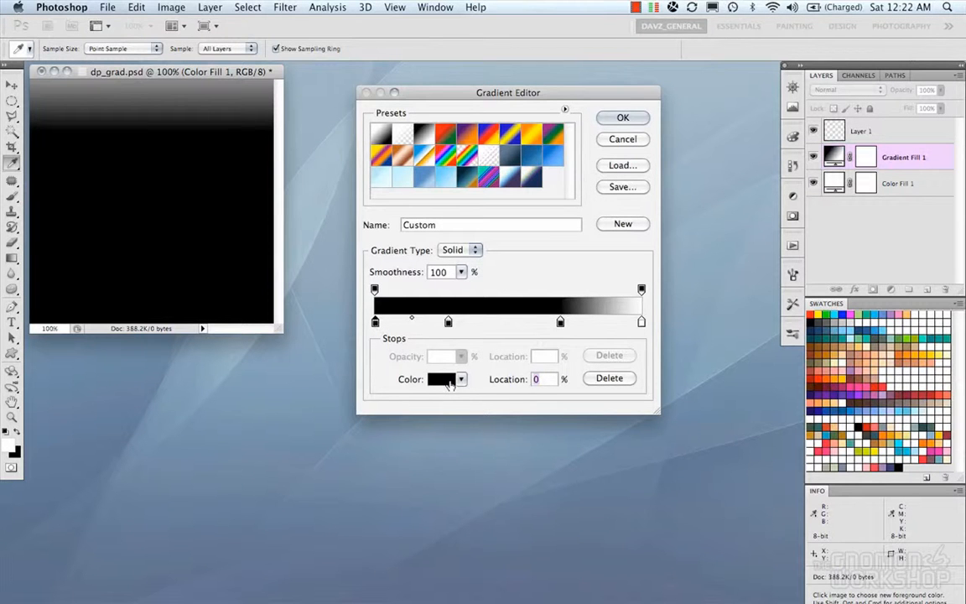
left_click(448, 380)
left_click_drag(604, 112, 544, 350)
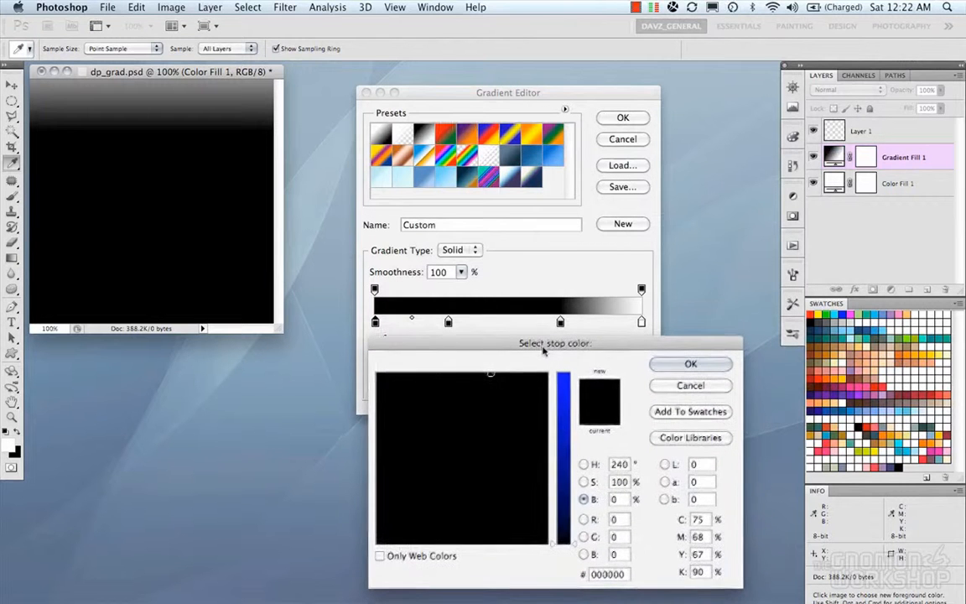
left_click_drag(561, 542, 564, 349)
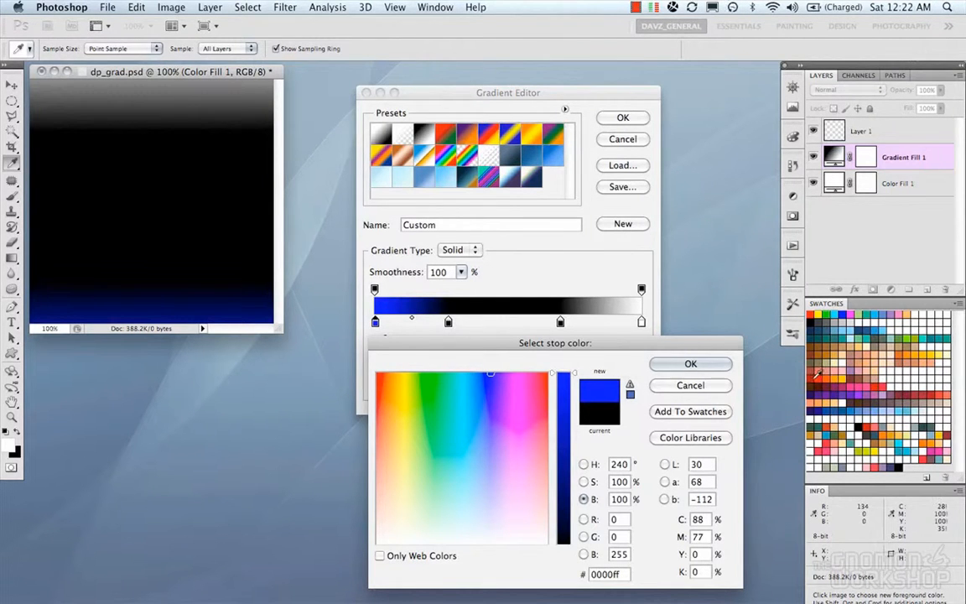
left_click(847, 458)
left_click(690, 363)
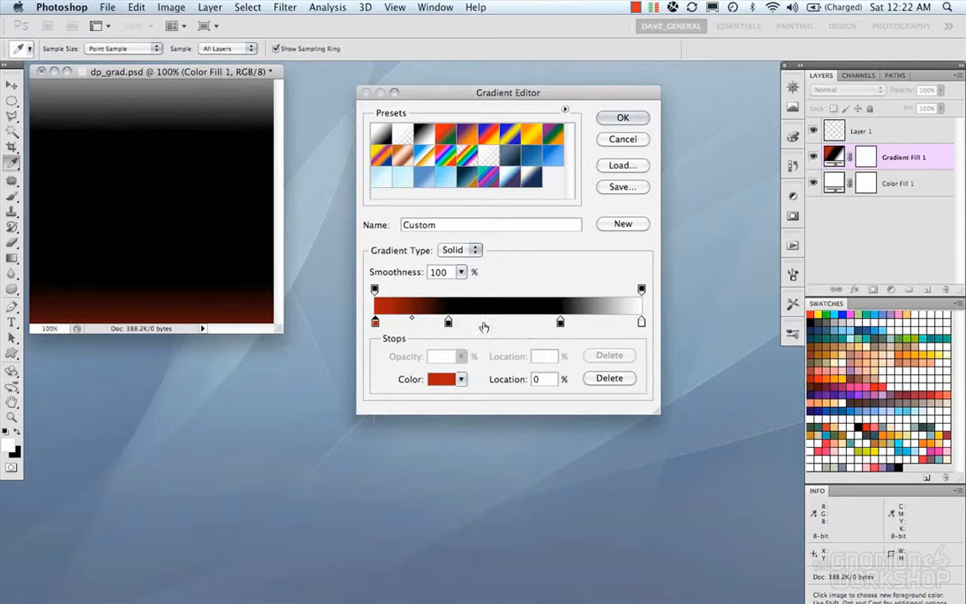
Recolor the second color stop orange and the third one yellow using the swatches
left_click(449, 322)
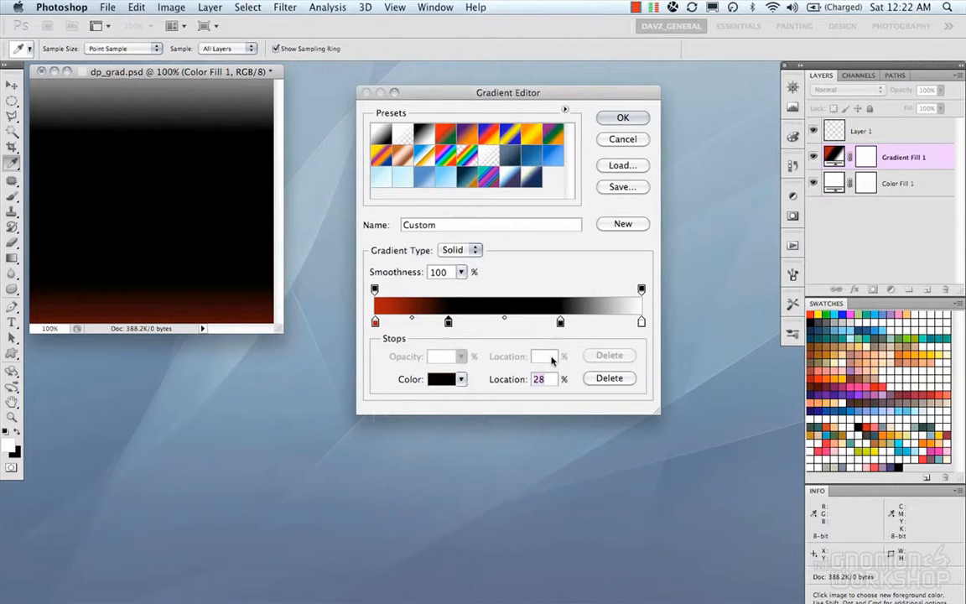
left_click(835, 379)
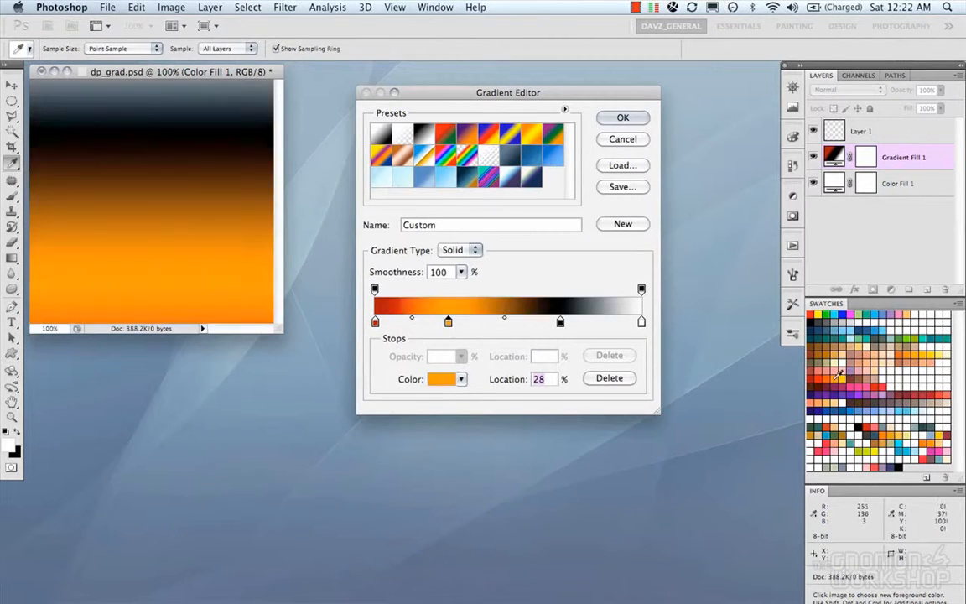
left_click(560, 323)
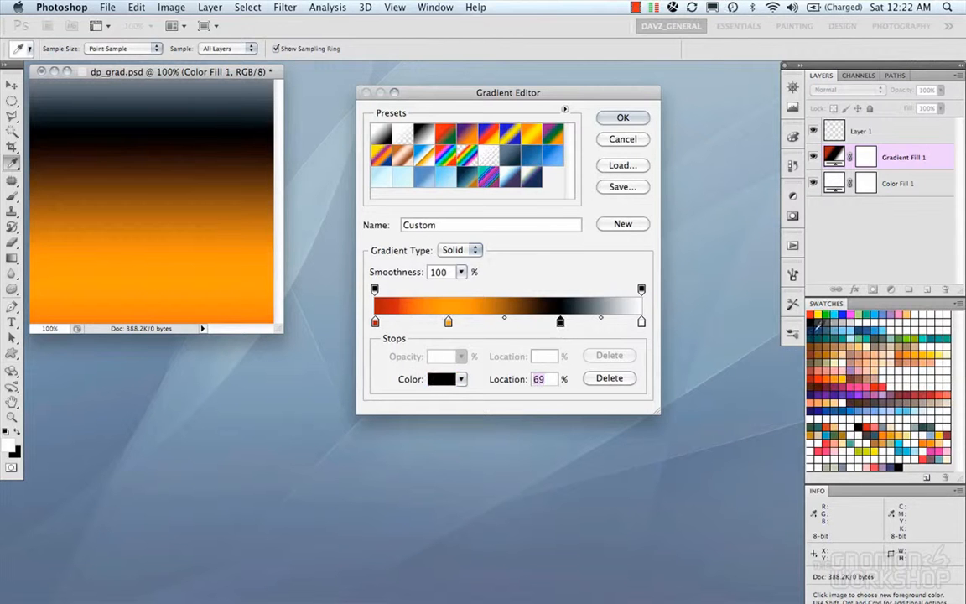
left_click(826, 314)
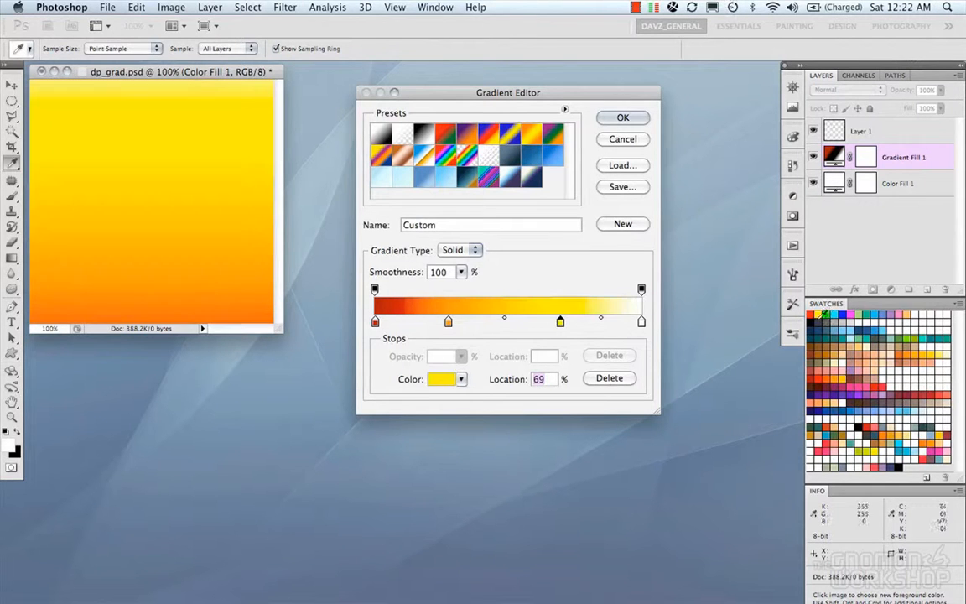
Position the yellow color stop at 75% and the orange color stop at 25% along the gradient
mouse_move(449, 323)
left_mouse_down()
mouse_move(441, 323)
mouse_move(455, 322)
left_mouse_up()
left_click(559, 323)
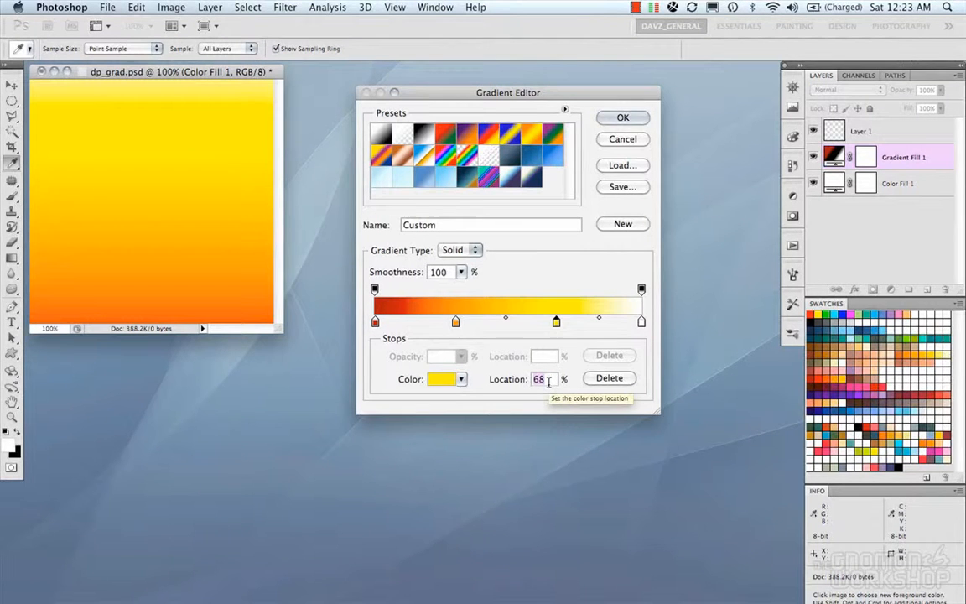
type("75")
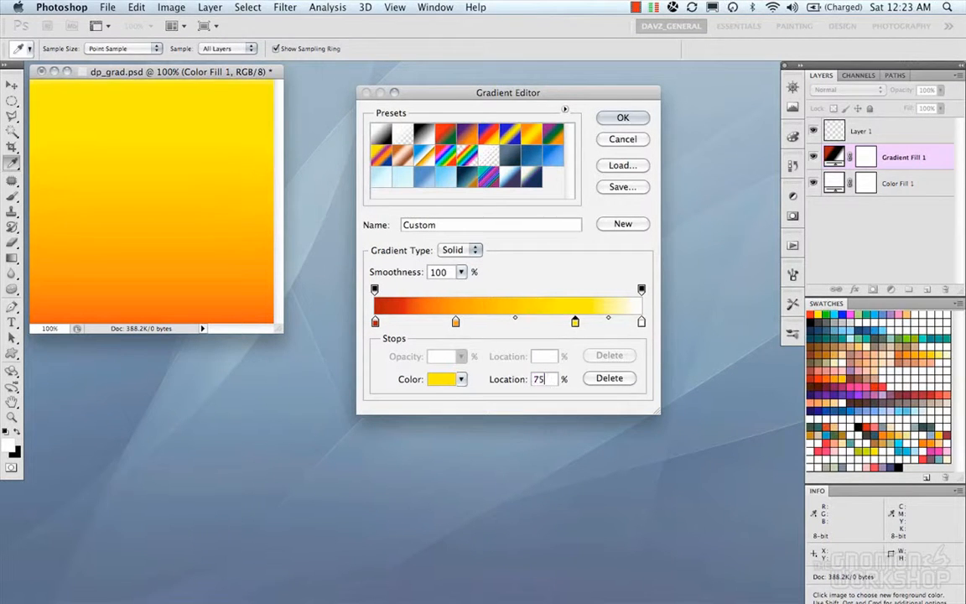
left_click(576, 323)
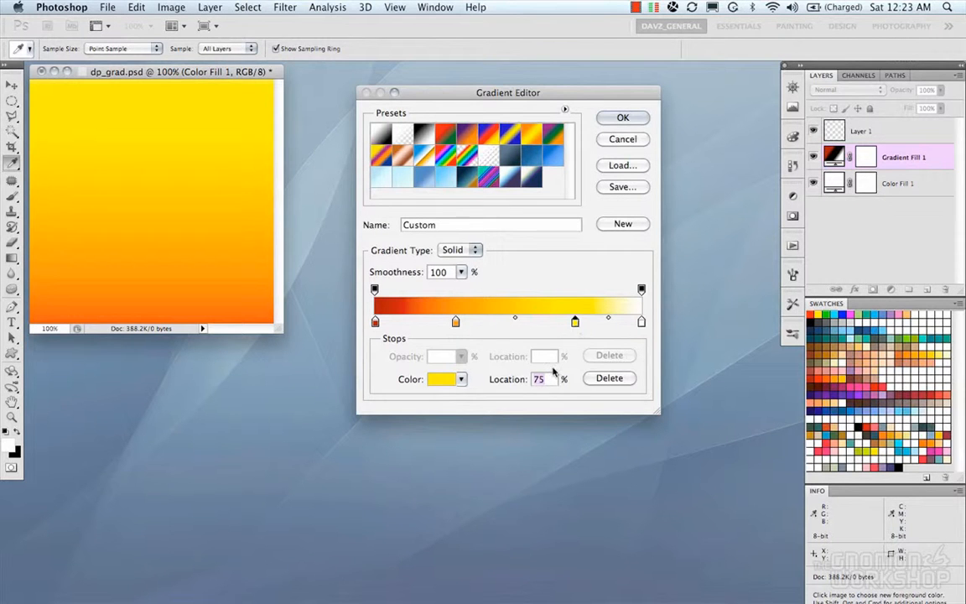
left_click(456, 323)
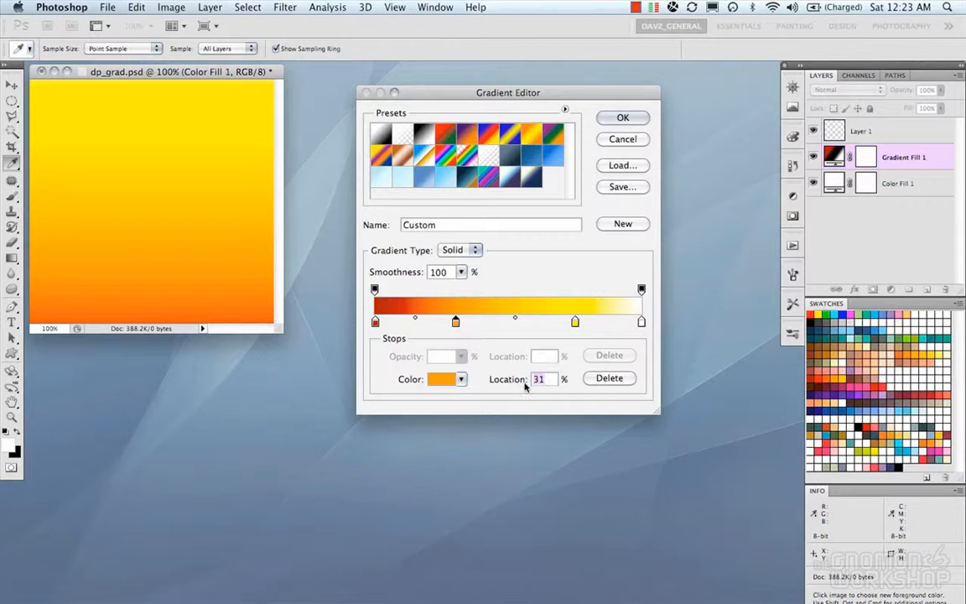
type("25")
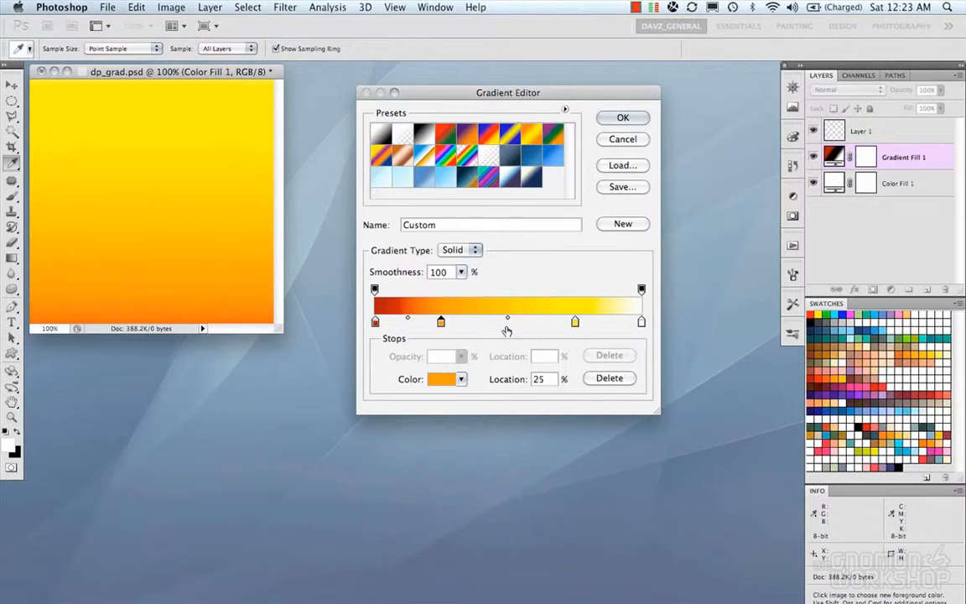
Add another orange color stop and place it at 50%, midway between the existing orange and yellow stops
left_click(508, 324)
key("BackSpace")
type("50")
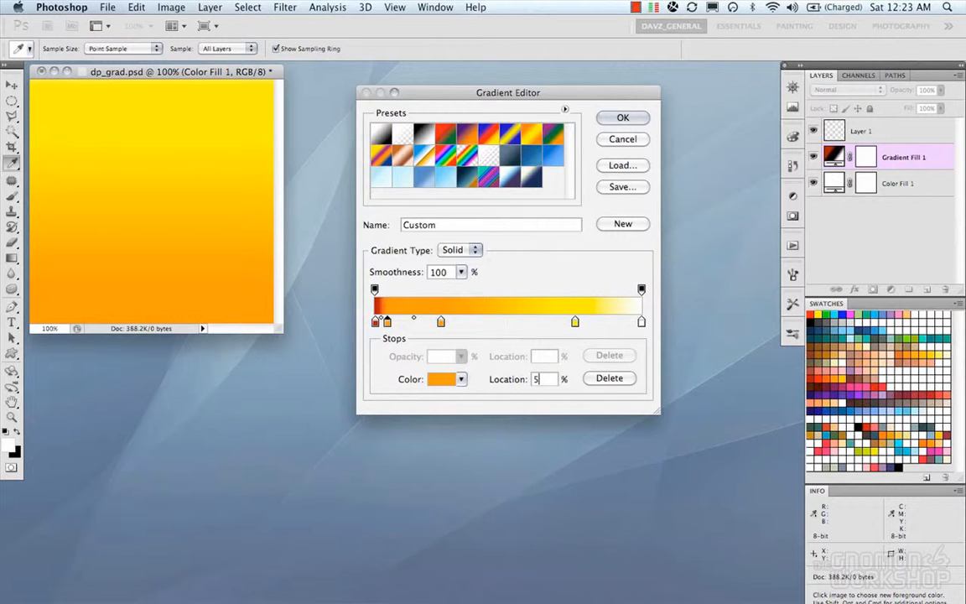
Darken the first orange color stop to a brownish orange by raising its saturation to 100% and lowering its brightness
left_click(440, 322)
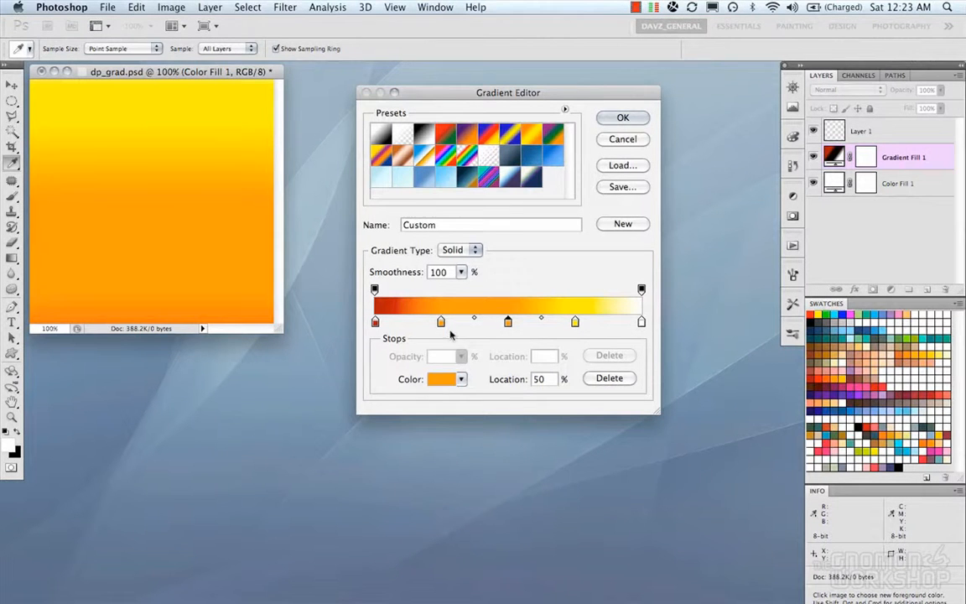
left_click(442, 379)
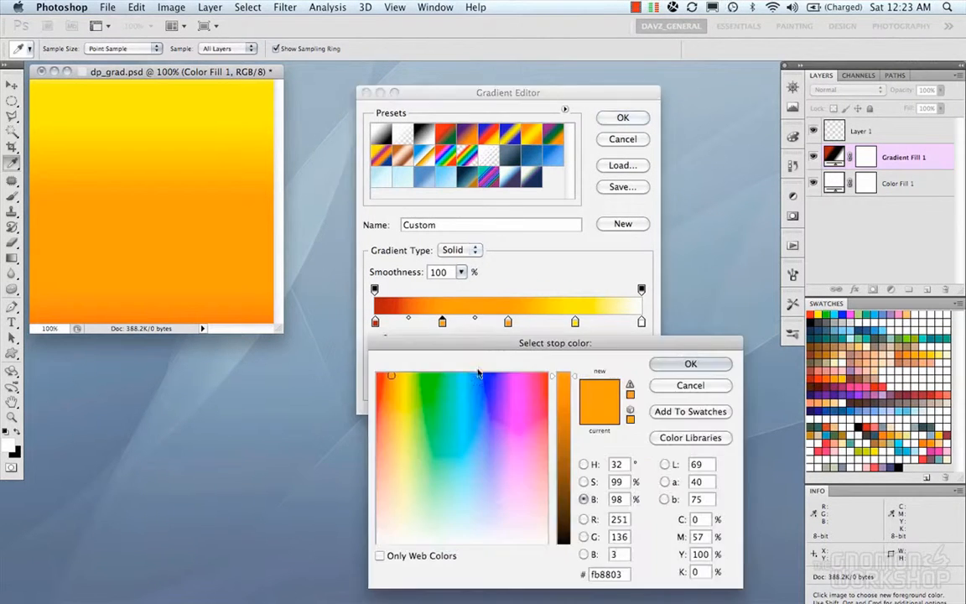
left_click_drag(575, 394, 576, 434)
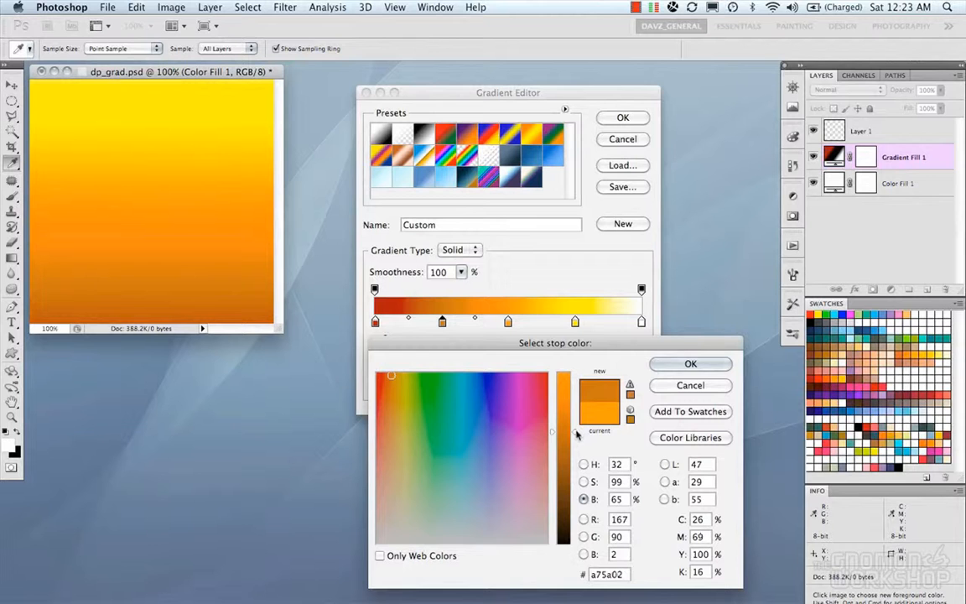
left_click(583, 481)
left_click_drag(572, 386, 572, 371)
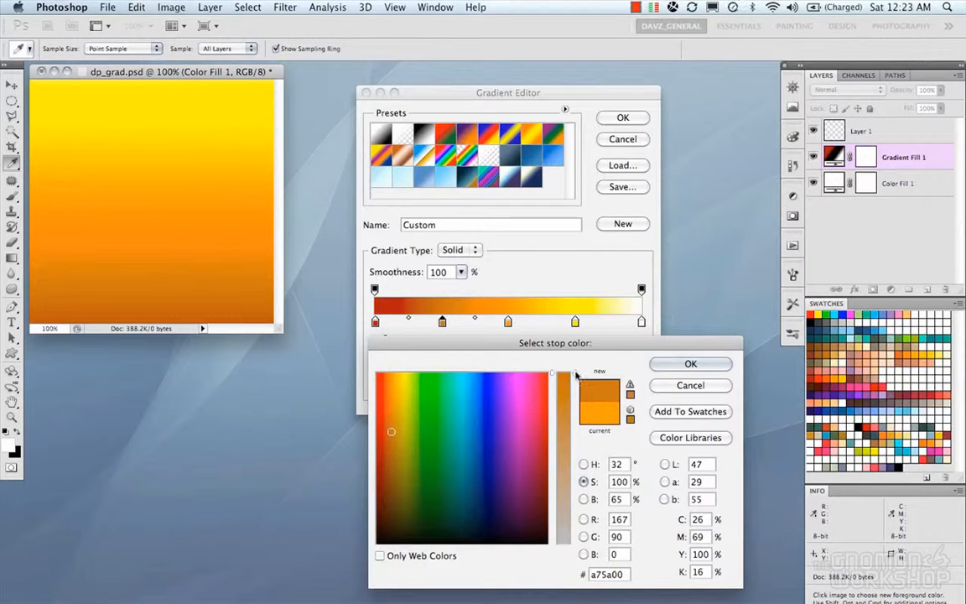
left_click(584, 499)
left_click_drag(574, 438, 576, 442)
key("Return")
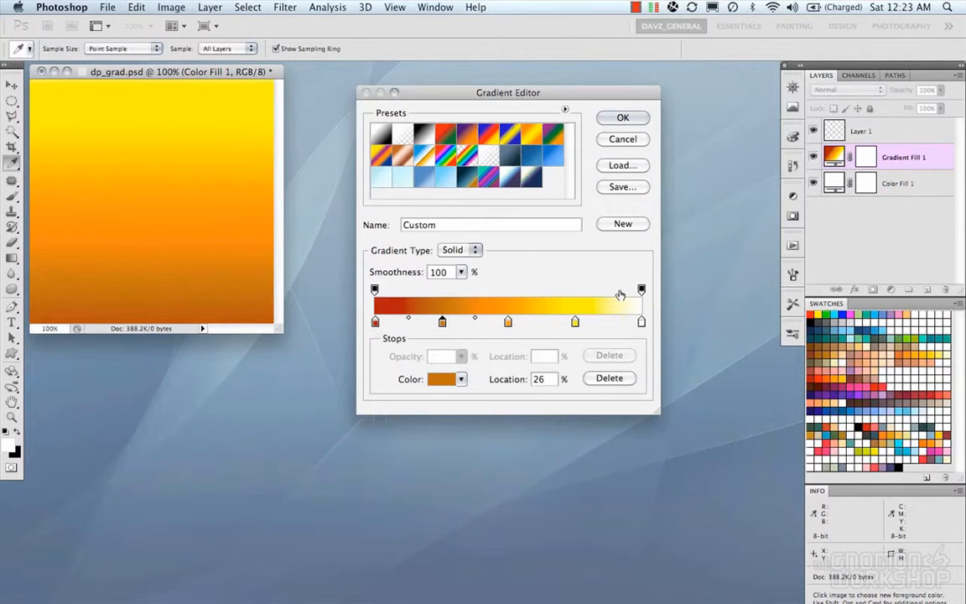
Name the custom gradient OrangeHaze and add it to the presets
mouse_move(530, 98)
left_mouse_down()
mouse_move(492, 89)
mouse_move(539, 94)
left_mouse_up()
double_click(427, 222)
type("OrangeHaze")
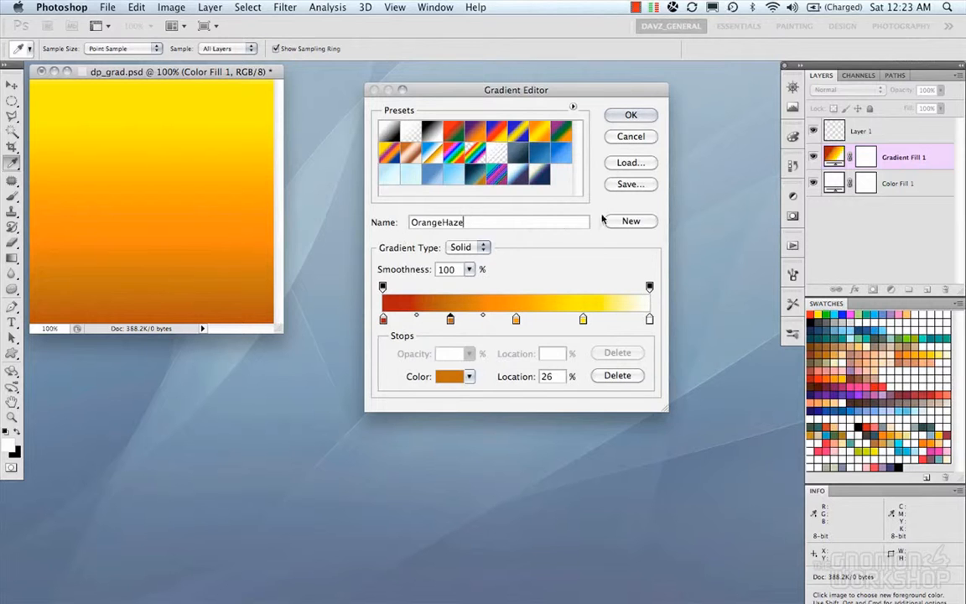
left_click(628, 222)
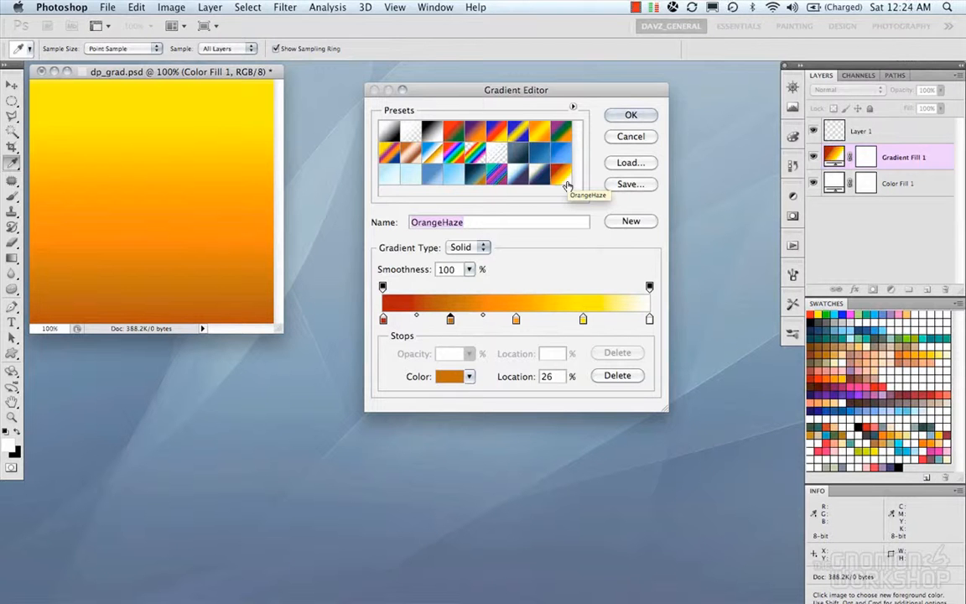
Save the gradient presets as DAVZ_NEW in the Gradients folder, and accept the edited gradient
left_click(618, 186)
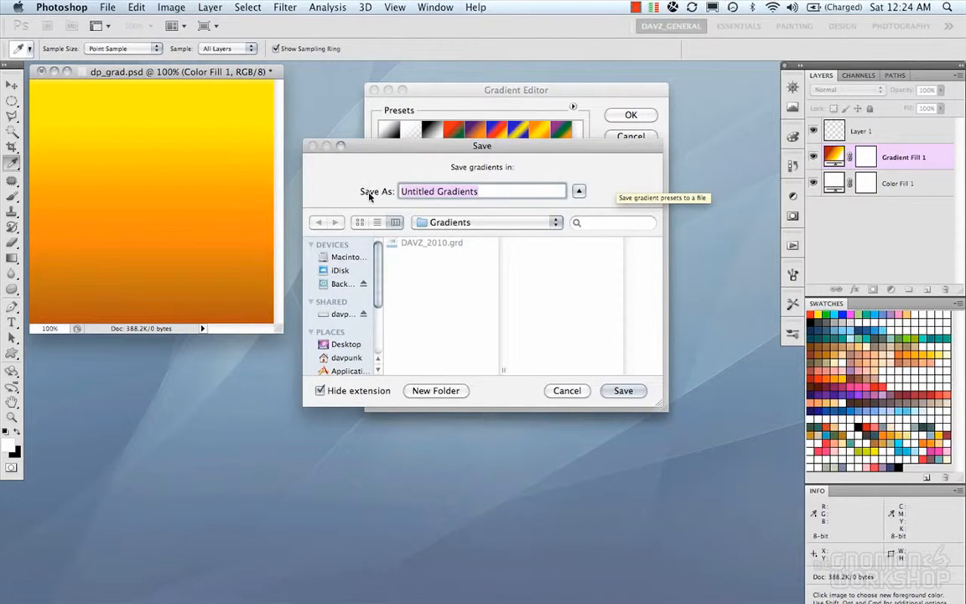
key("BackSpace")
type("DAV")
type("Z-NEW")
key("BackSpace")
key("BackSpace")
key("BackSpace")
key("BackSpace")
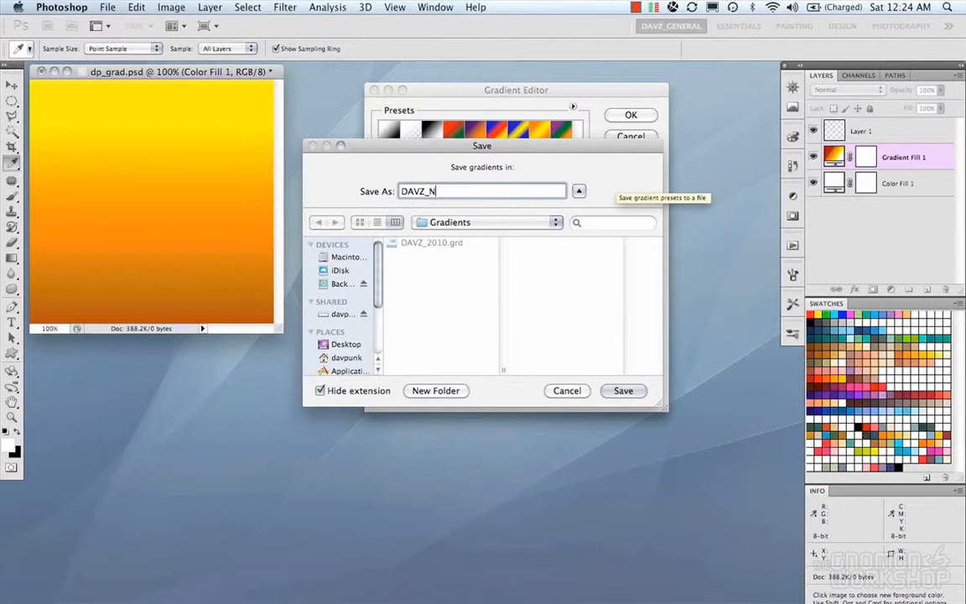
type("_NEW")
left_click(620, 390)
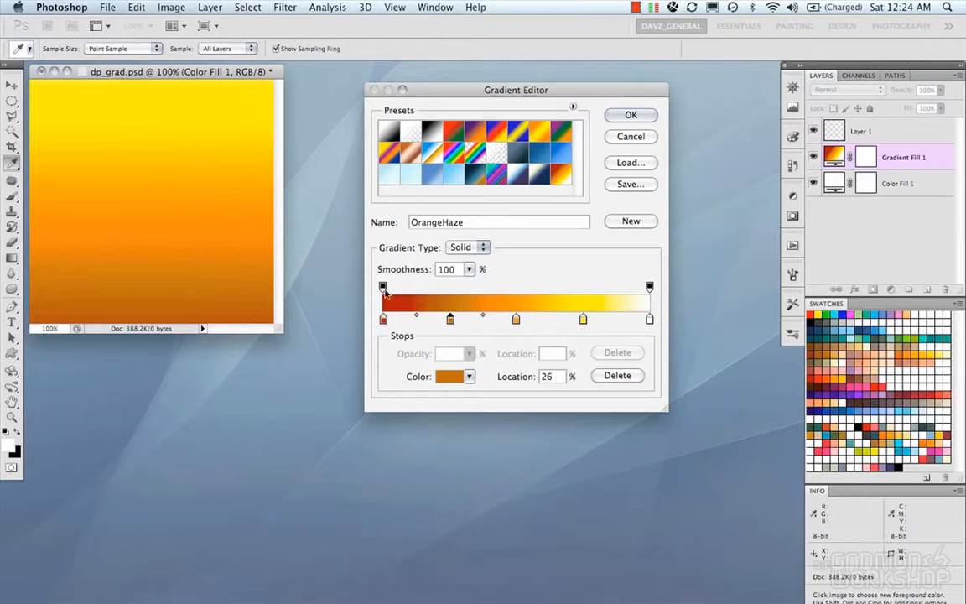
left_click(633, 116)
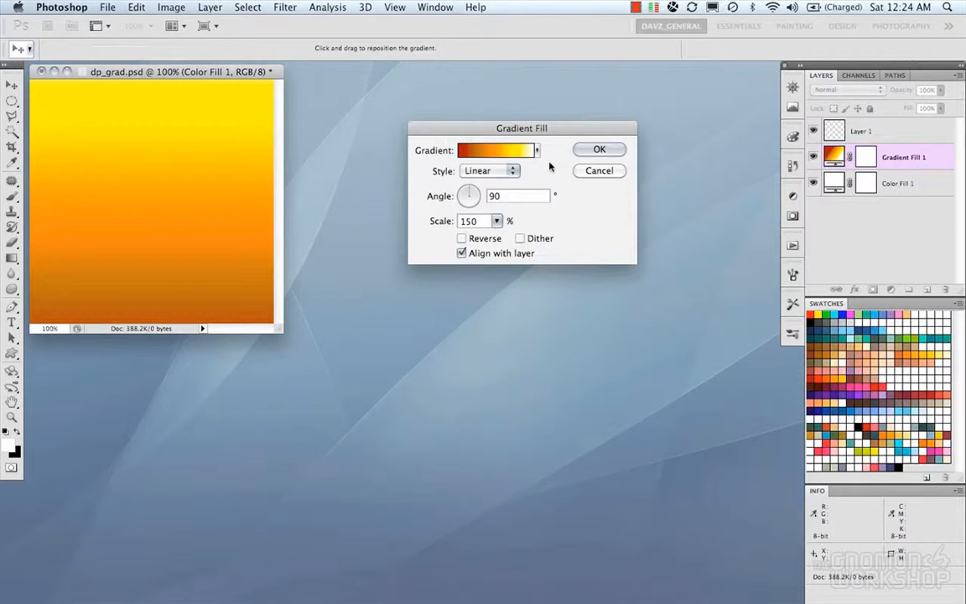
Try the Radial, Angle, Reflected and Diamond styles for the gradient fill, and return to Linear
left_click(495, 173)
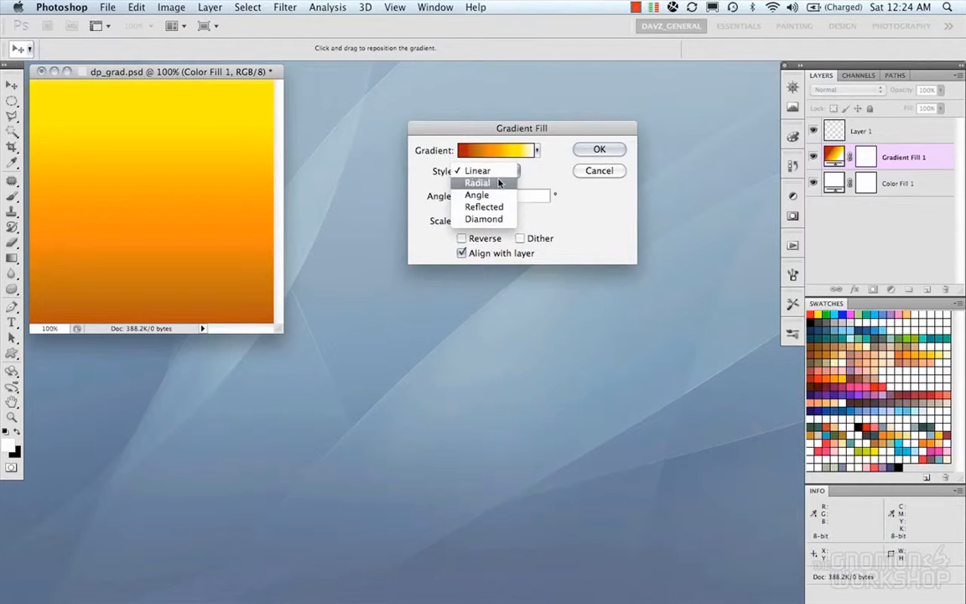
left_click(498, 180)
left_click(495, 173)
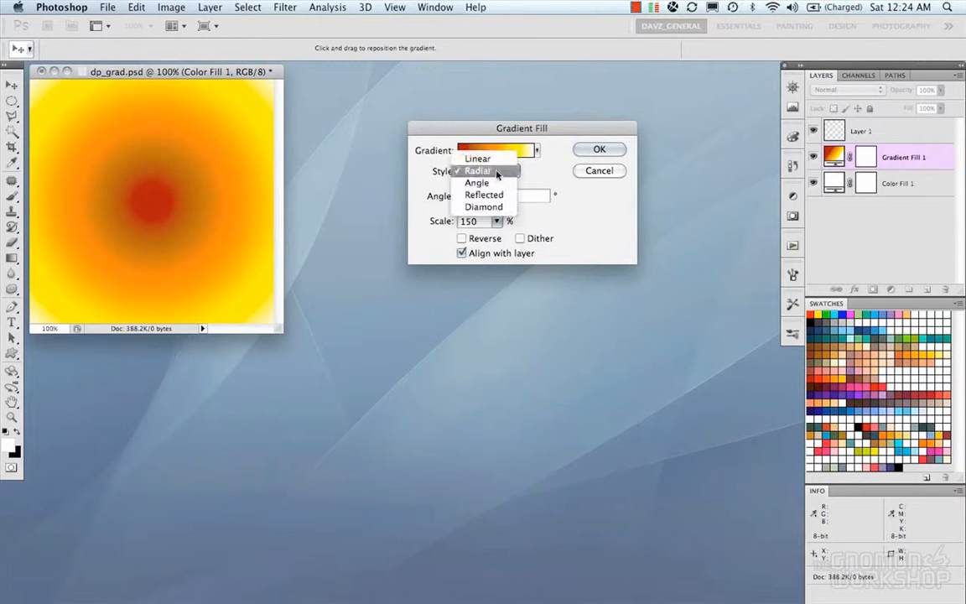
left_click(493, 186)
left_click(493, 173)
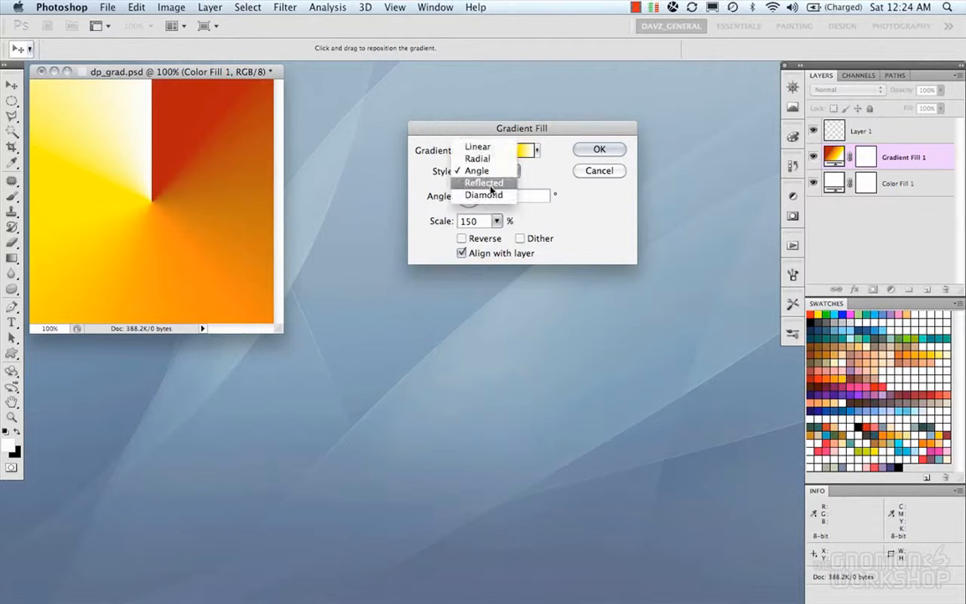
left_click(493, 181)
left_click(492, 172)
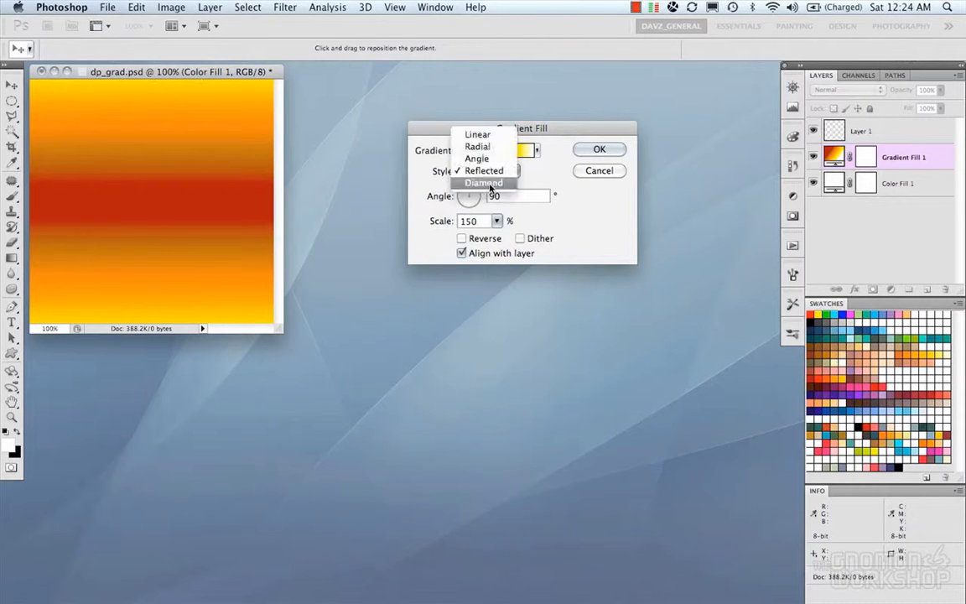
left_click(486, 182)
left_click(490, 171)
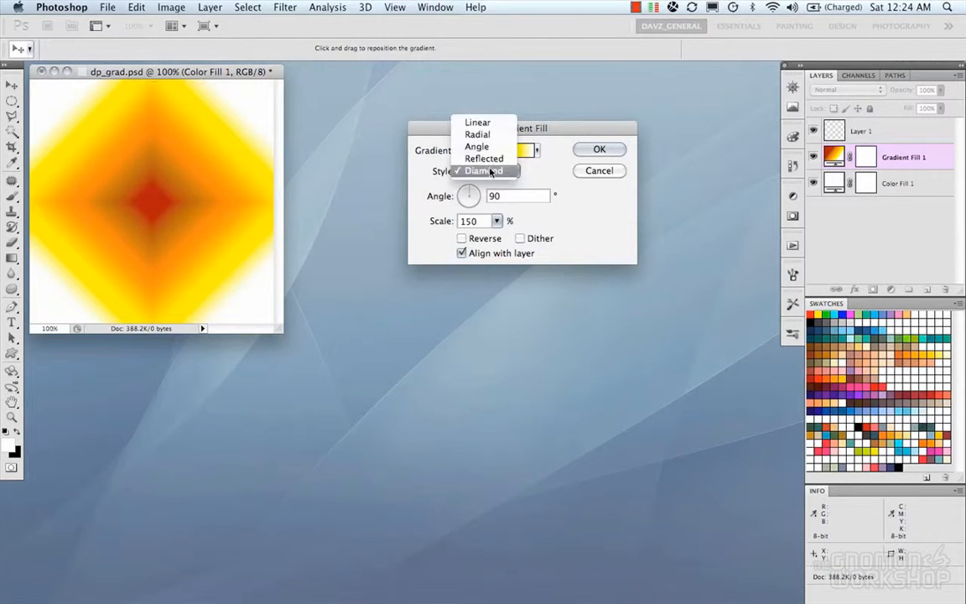
left_click(482, 123)
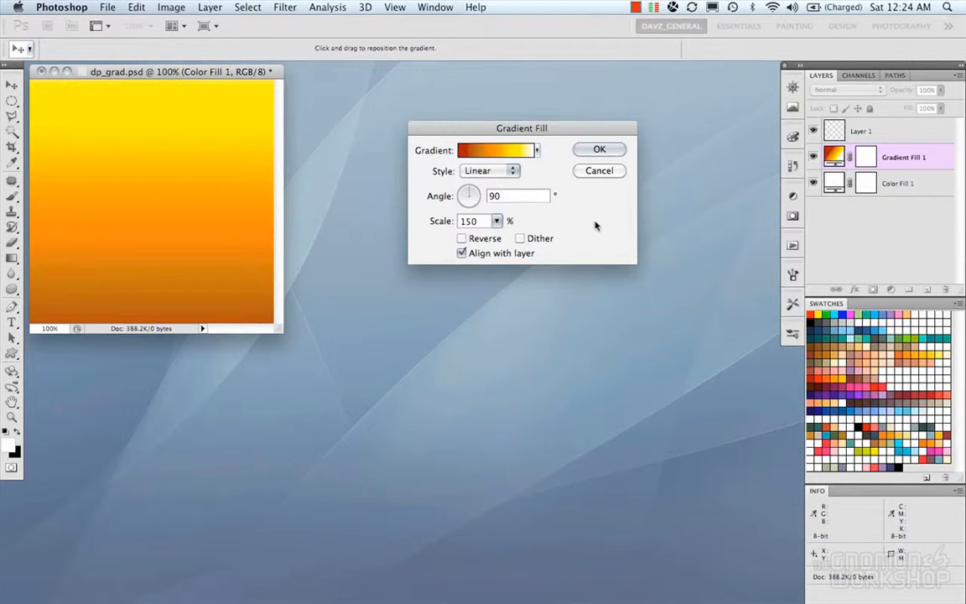
Set the gradient fill's scale to 59% and its angle to 135°, and try the Reverse option on and off
left_click(497, 221)
left_click_drag(500, 238, 459, 240)
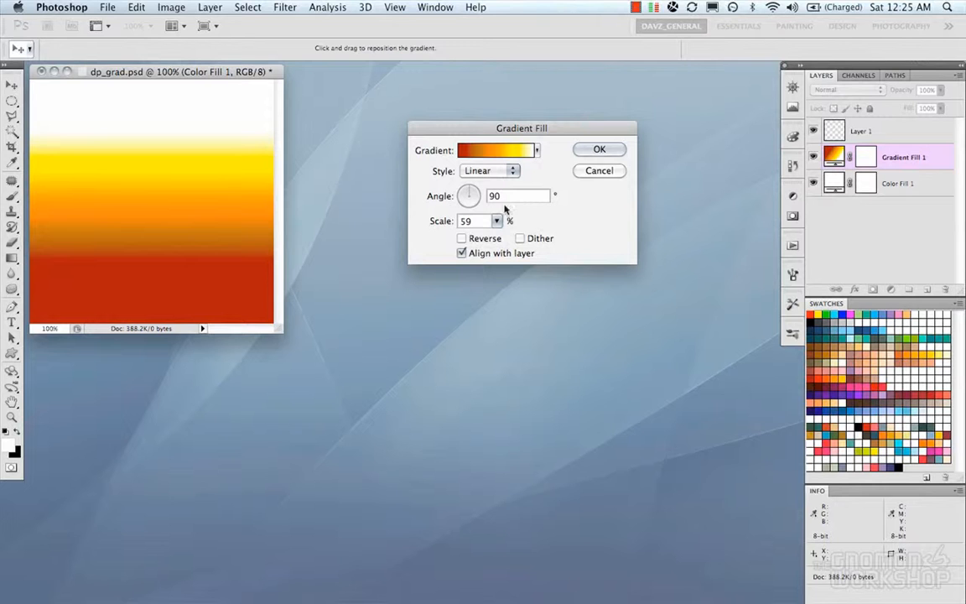
mouse_move(473, 193)
left_mouse_down()
mouse_move(464, 194)
mouse_move(475, 193)
mouse_move(471, 208)
mouse_move(458, 189)
left_mouse_up()
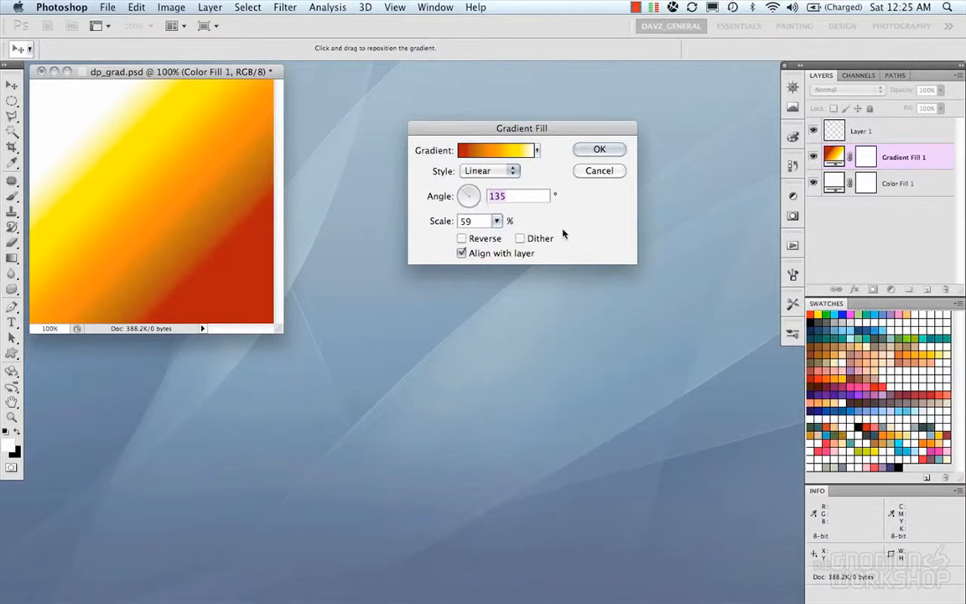
left_click(467, 241)
left_click(468, 240)
Inspect the opacity stop at the gradient's white end, and accept the gradient fill with Dither enabled
left_click(495, 150)
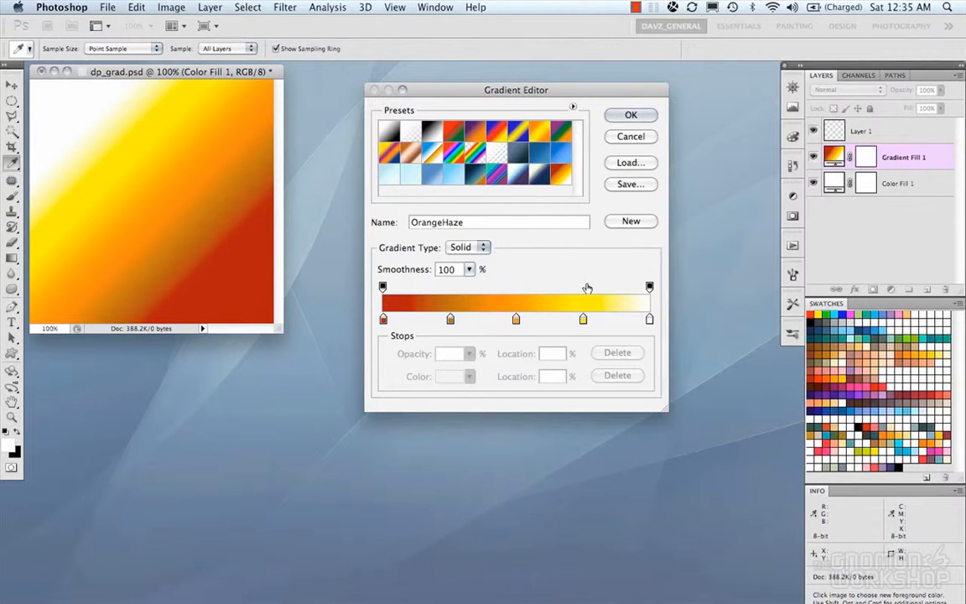
left_click(649, 286)
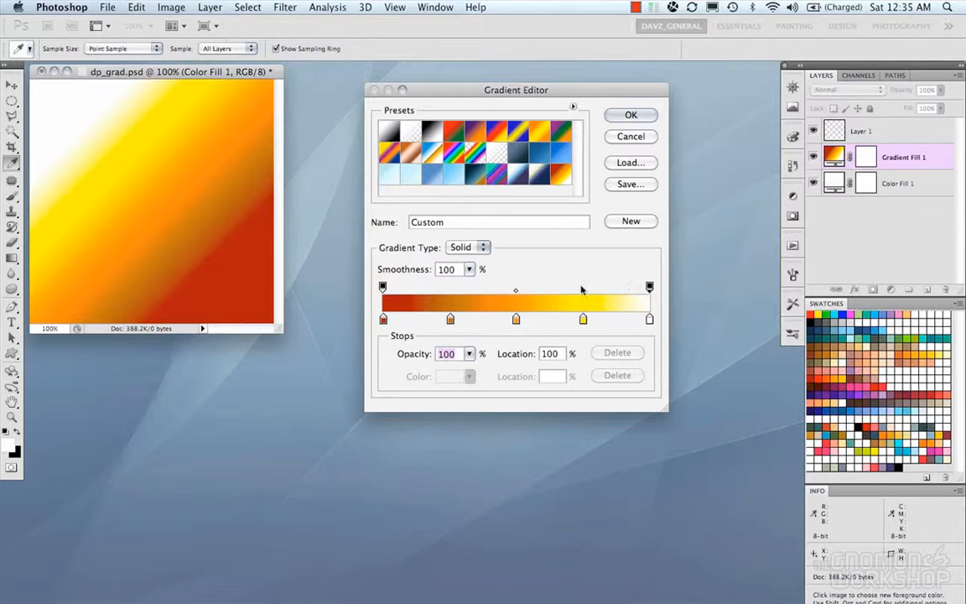
left_click(621, 117)
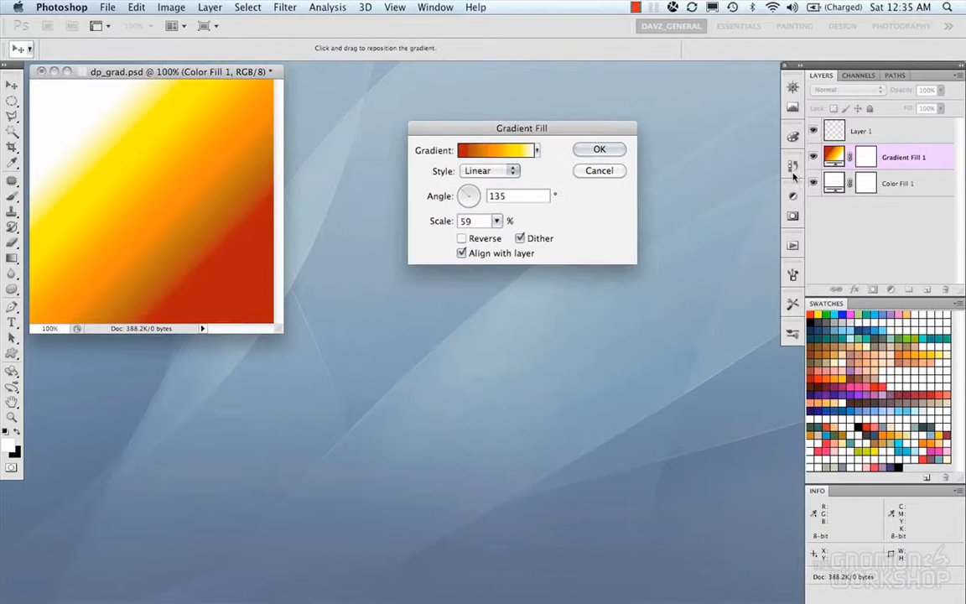
left_click(597, 148)
Change the Color Fill 1 layer's colour to bright green, 02ff02
double_click(835, 182)
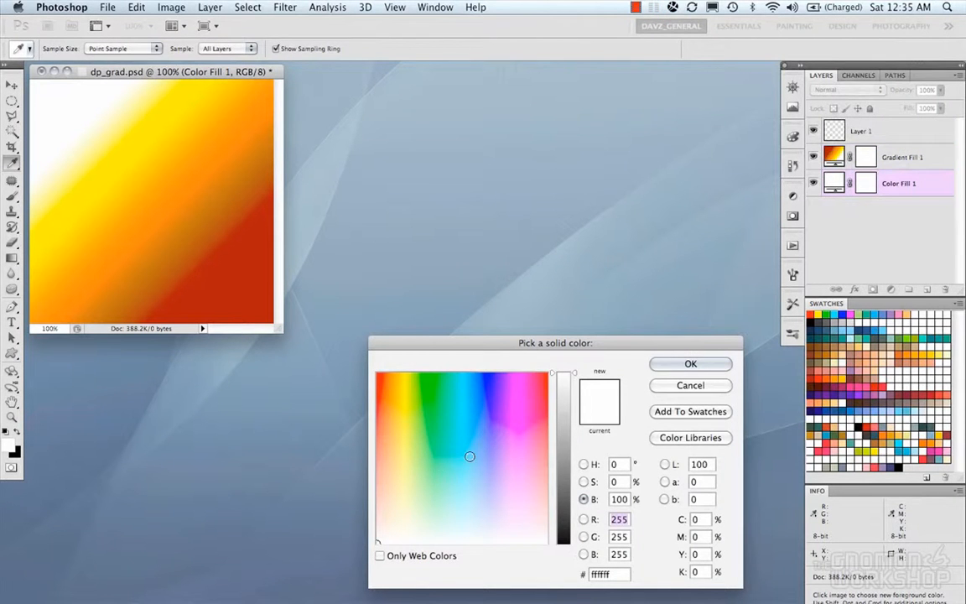
left_click(433, 374)
left_click_drag(432, 374, 431, 374)
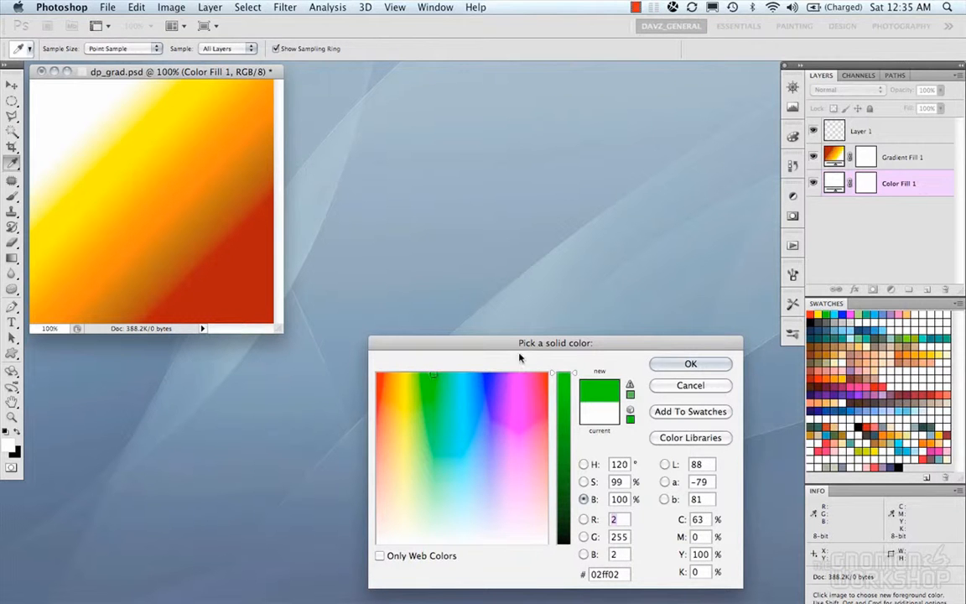
left_click(689, 363)
Hide and reshow the Gradient Fill 1 layer to compare it with the fill beneath
left_click(840, 159)
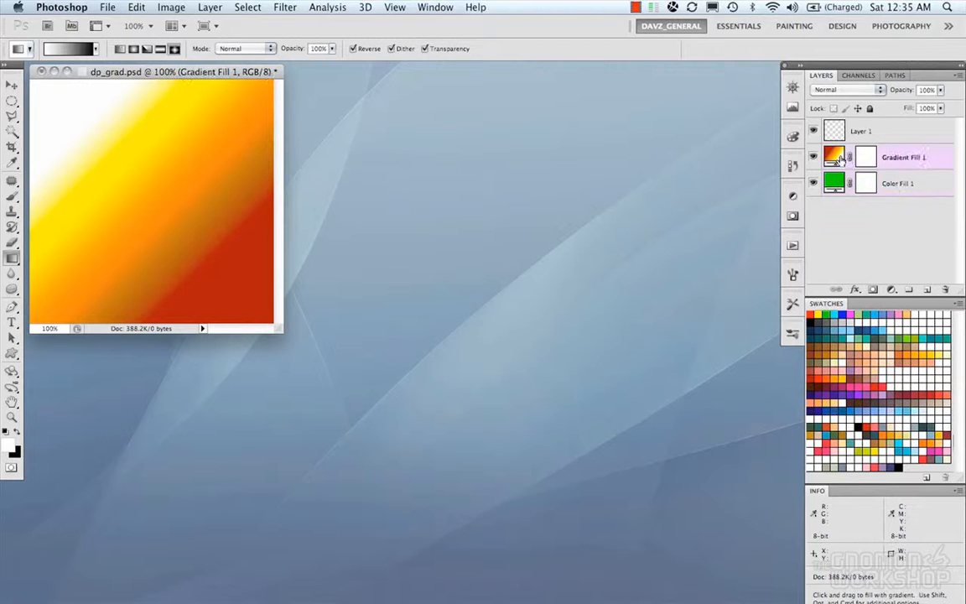
left_click(813, 156)
left_click(813, 157)
Edit the Gradient Fill 1 gradient and set the opacity stop at its white end to 0%
double_click(835, 156)
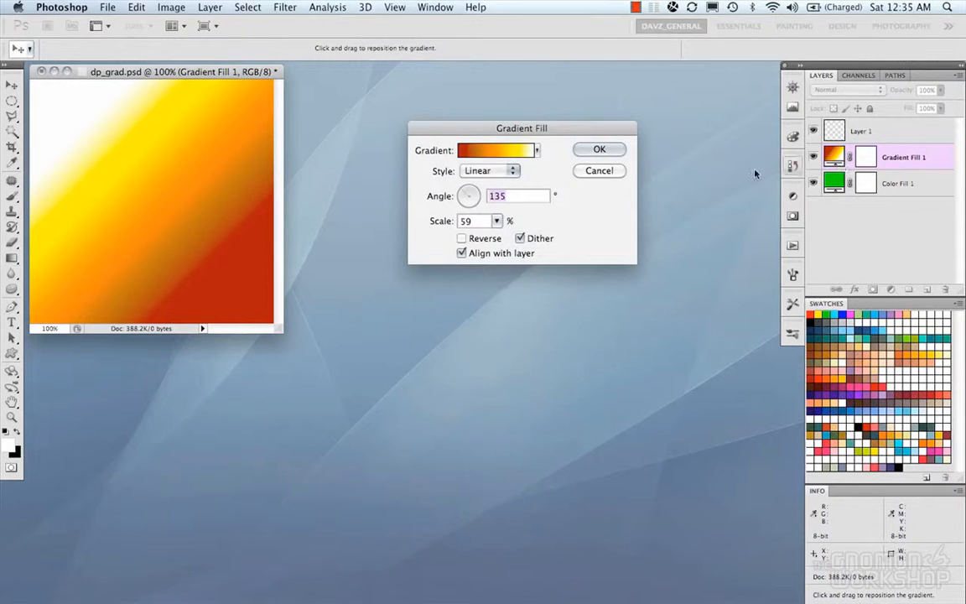
left_click(491, 152)
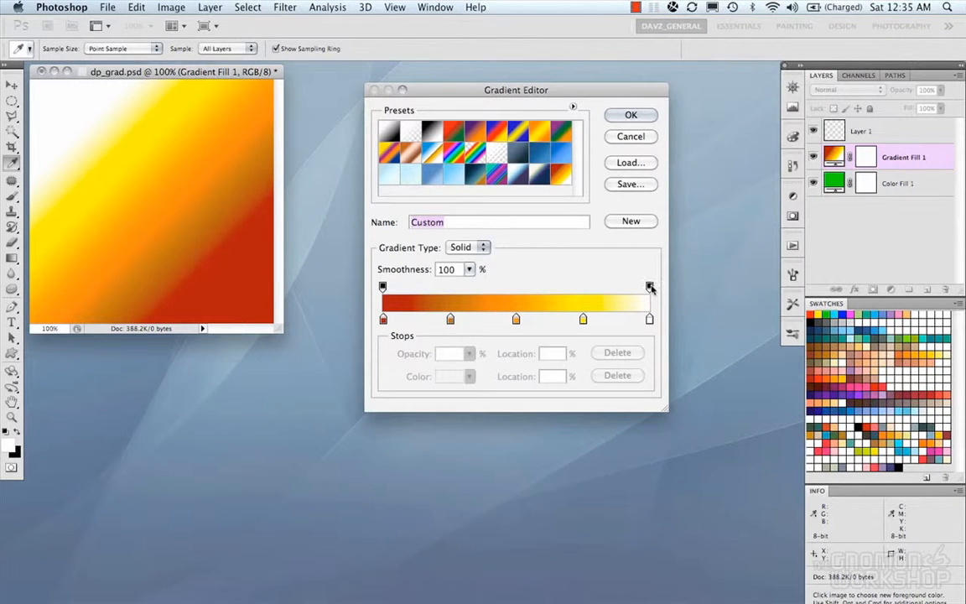
left_click(650, 287)
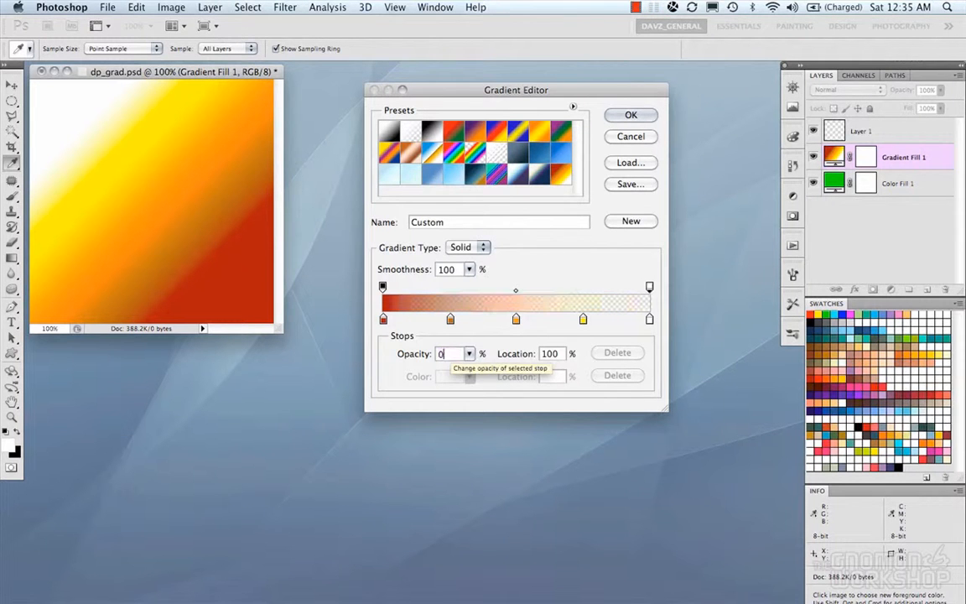
type("0")
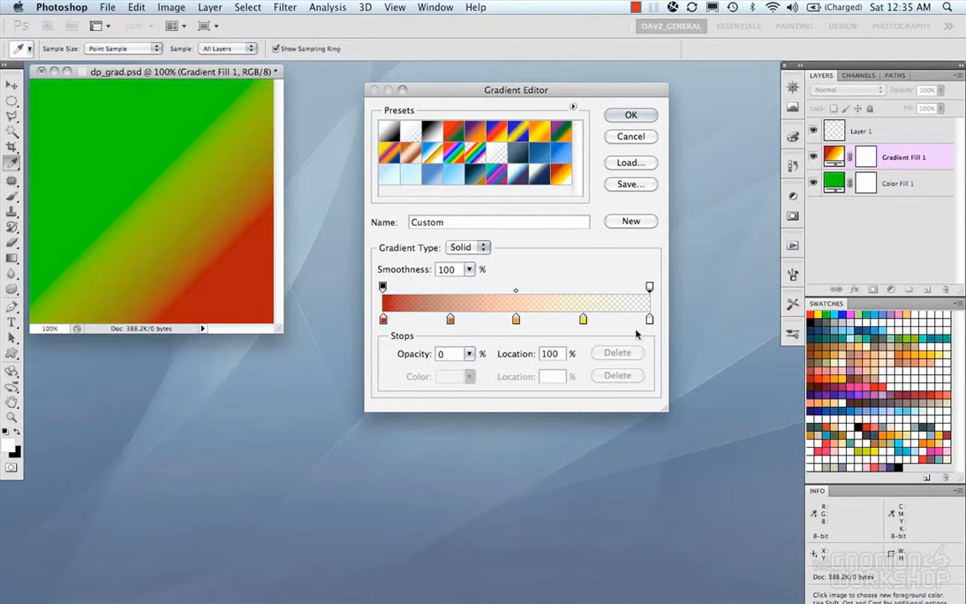
Add three opacity stops at 0% opacity between the end stops, roughly above the three middle colour stops
left_click(383, 287)
left_click(649, 287)
left_click(451, 290)
left_click(513, 289)
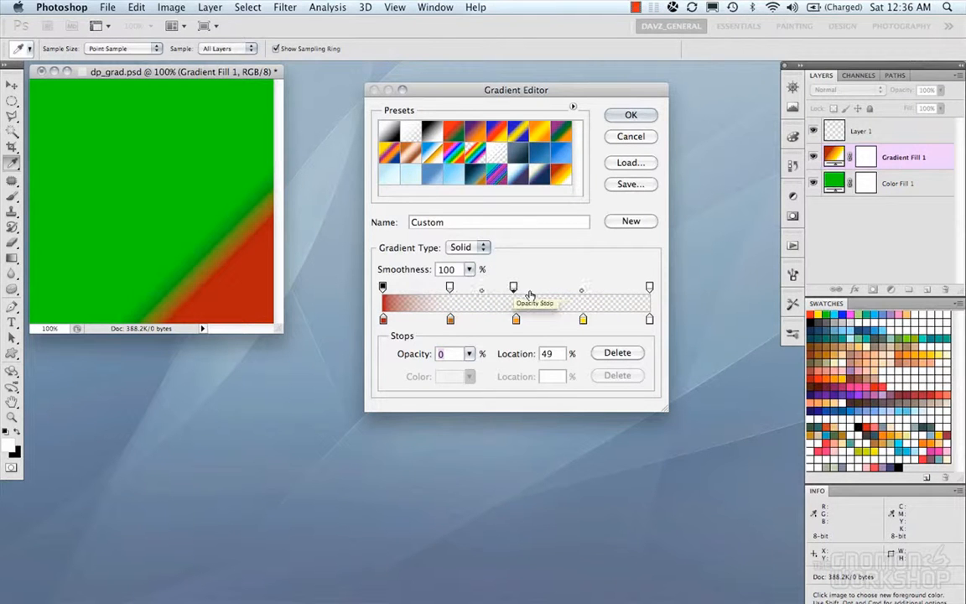
left_click(576, 289)
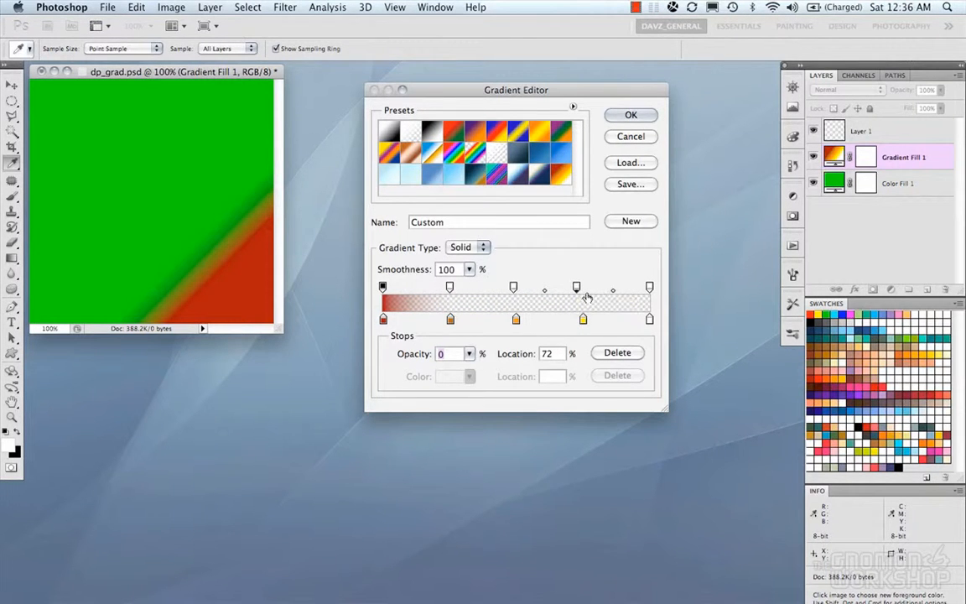
Set the locations of the three middle opacity stops to 75%, 50% and 25%
key("Tab")
type("75")
left_click(514, 289)
double_click(553, 352)
type("50")
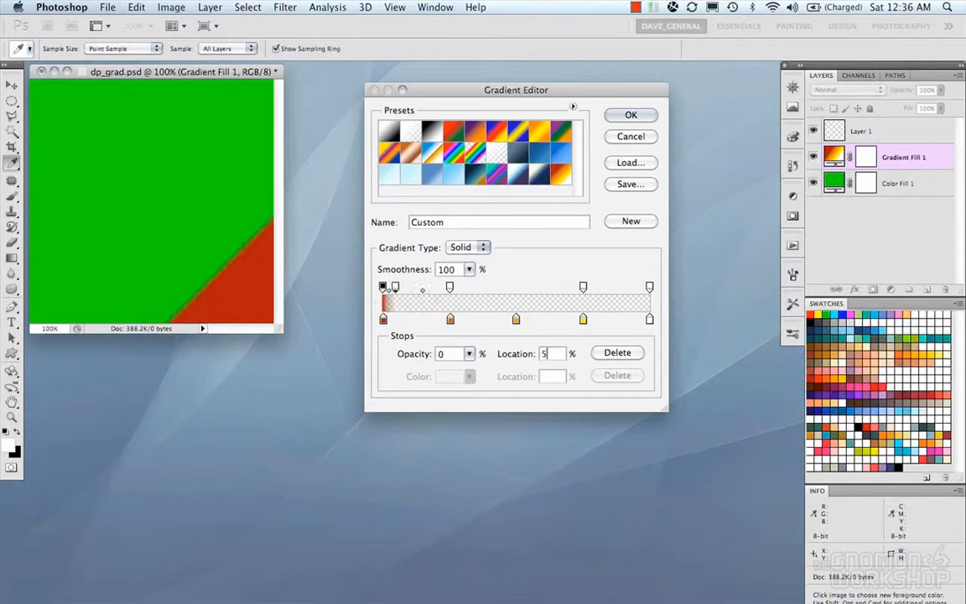
left_click(450, 289)
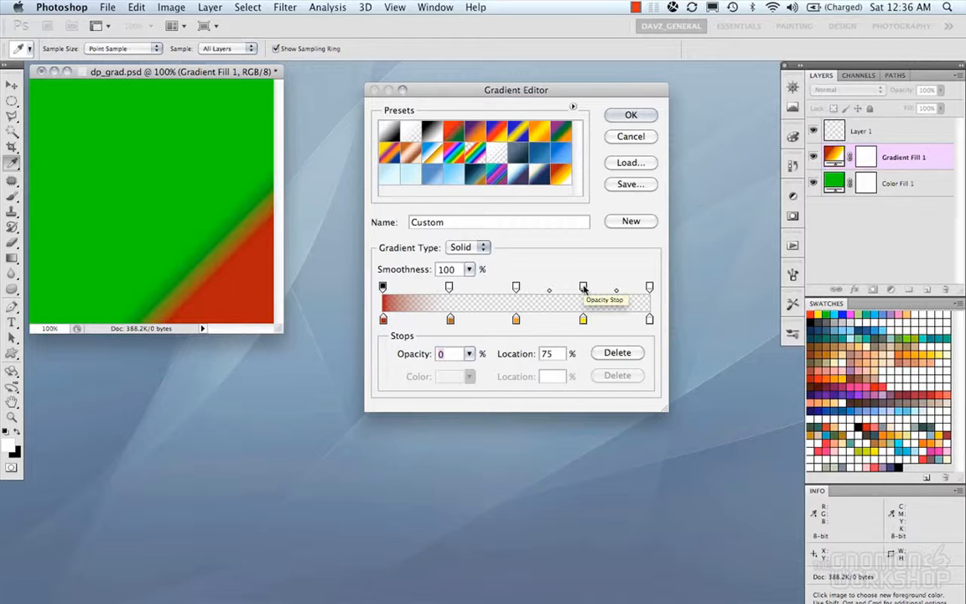
Set the opacity to 25% for the stop at 75%, 50% for the stop at 50%, and 75% for the stop at 25%
type("25")
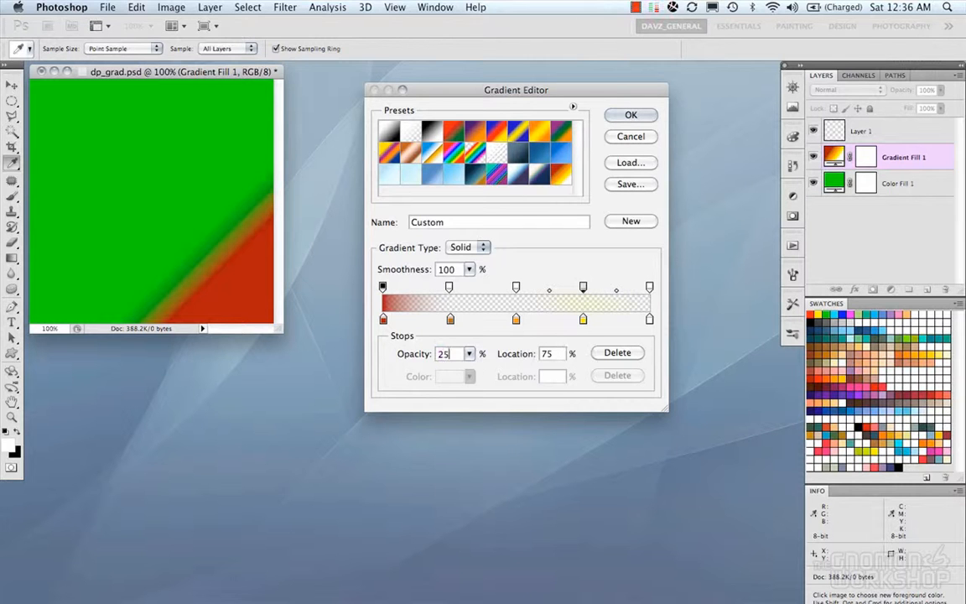
left_click(515, 287)
left_click(437, 353)
type("50")
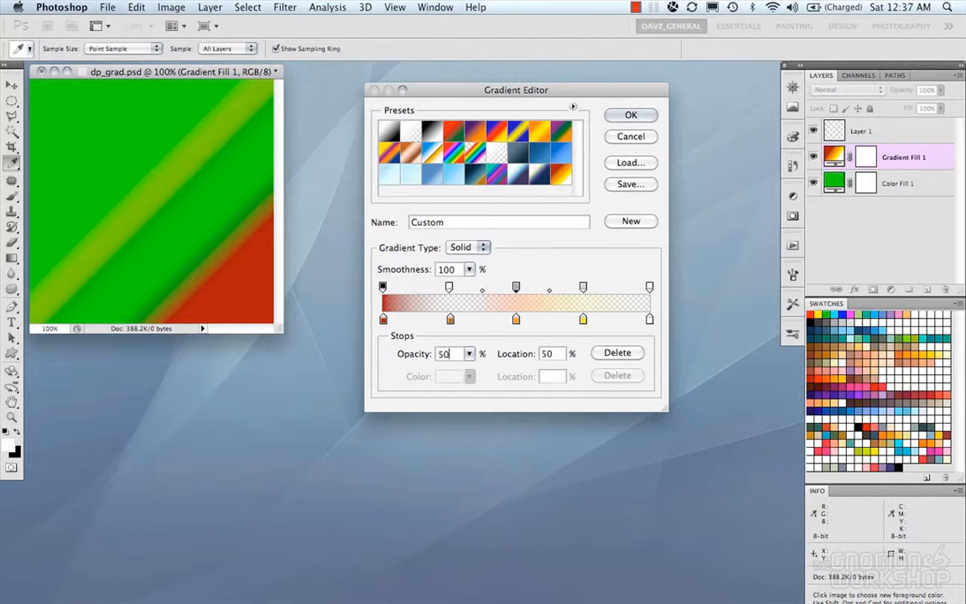
left_click(449, 287)
double_click(446, 352)
type("75")
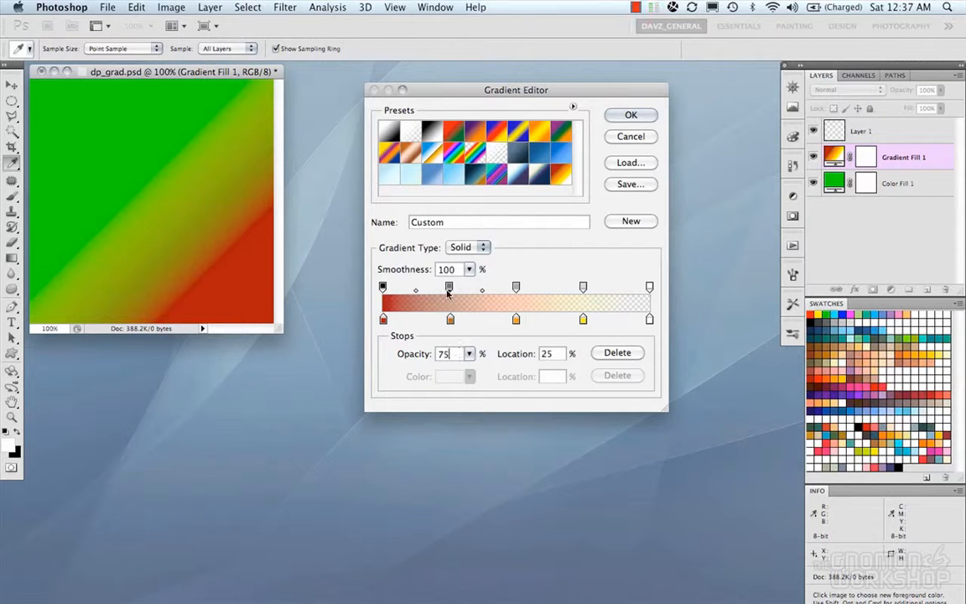
Step through the gradient's opacity stops from start to end to examine their opacity values
left_click(382, 287)
left_click(448, 286)
left_click(515, 287)
left_click(583, 287)
left_click(649, 286)
left_click(515, 287)
left_click(583, 286)
left_click(649, 287)
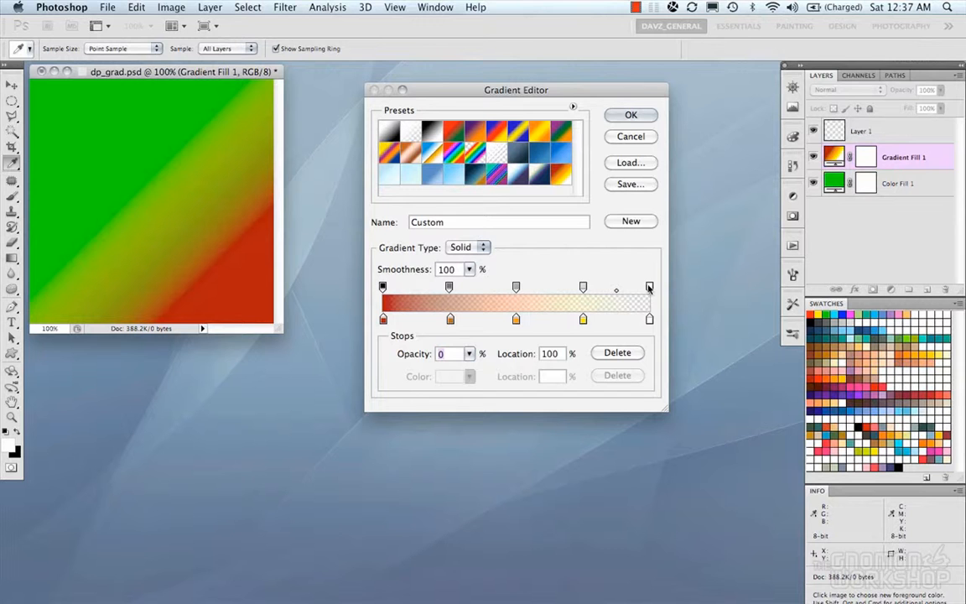
Accept the edited gradient and its fill, and check its transparency by hiding and reshowing the Color Fill 1 layer
left_click(624, 120)
left_click(600, 147)
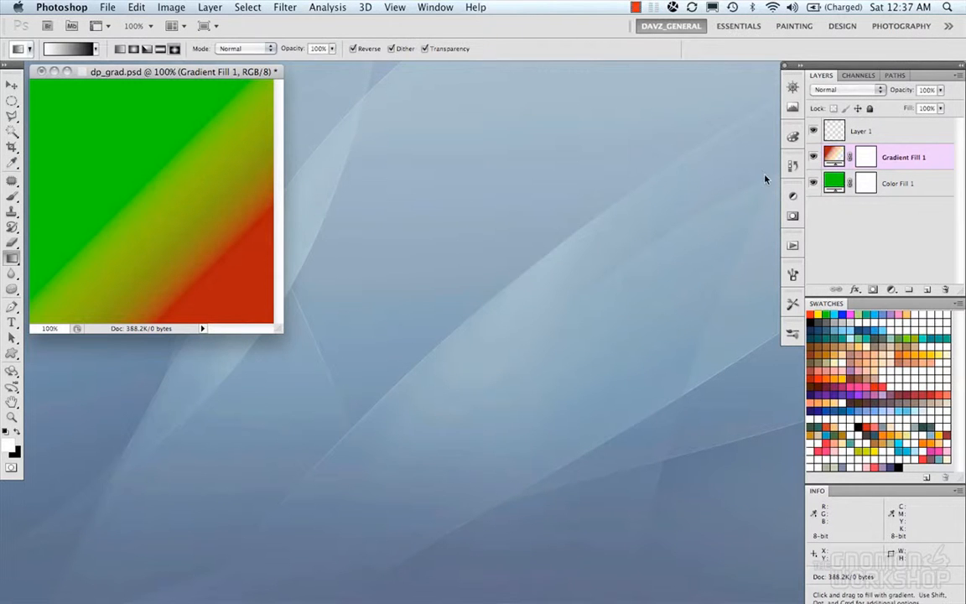
left_click(814, 182)
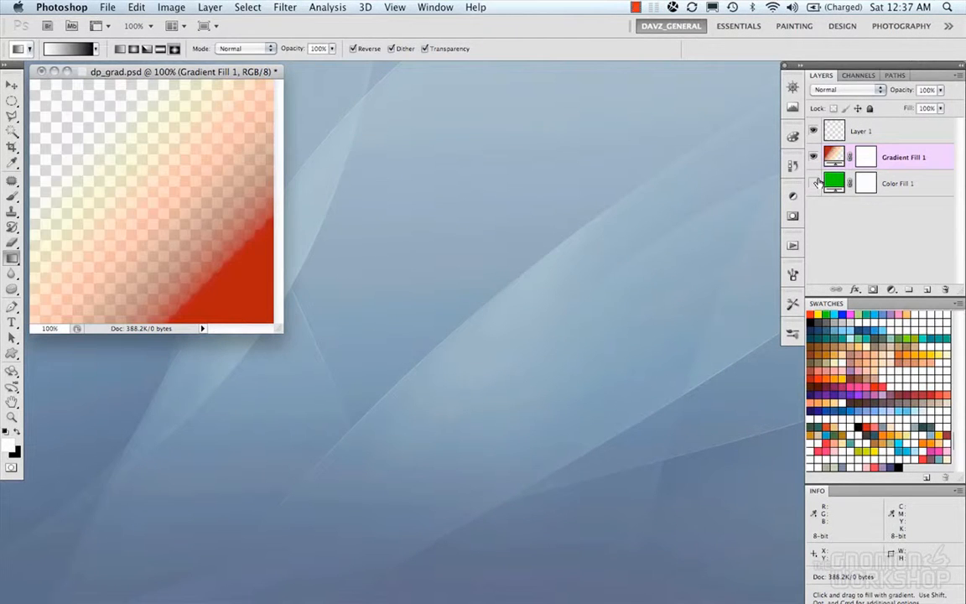
left_click(814, 182)
Set the Color Fill 1 layer's colour to white
double_click(834, 181)
left_click_drag(541, 424, 556, 581)
left_click(689, 364)
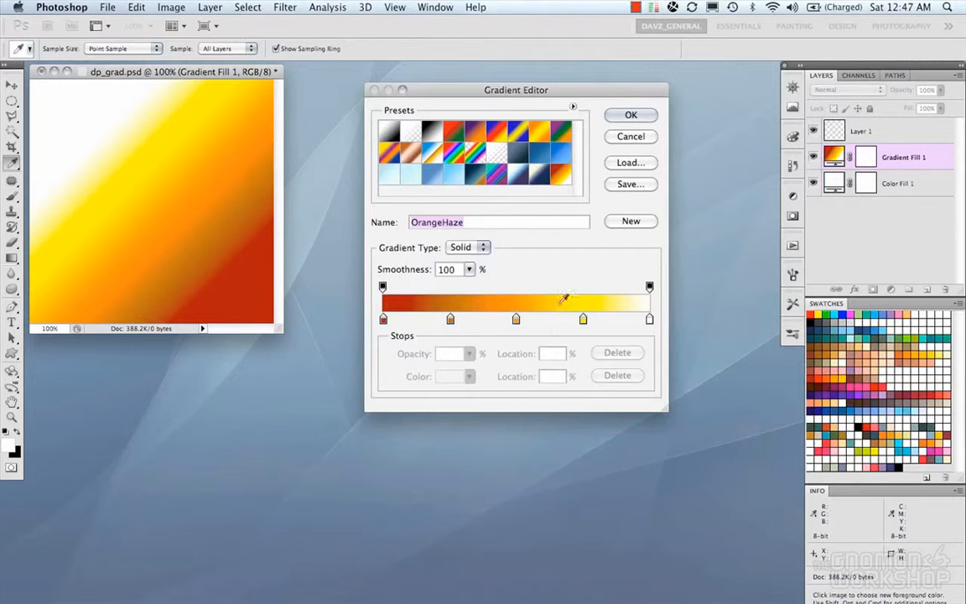
Apply the Red, Green preset to the gradient fill and set the opacity stop at its green end to 0%
left_click(452, 133)
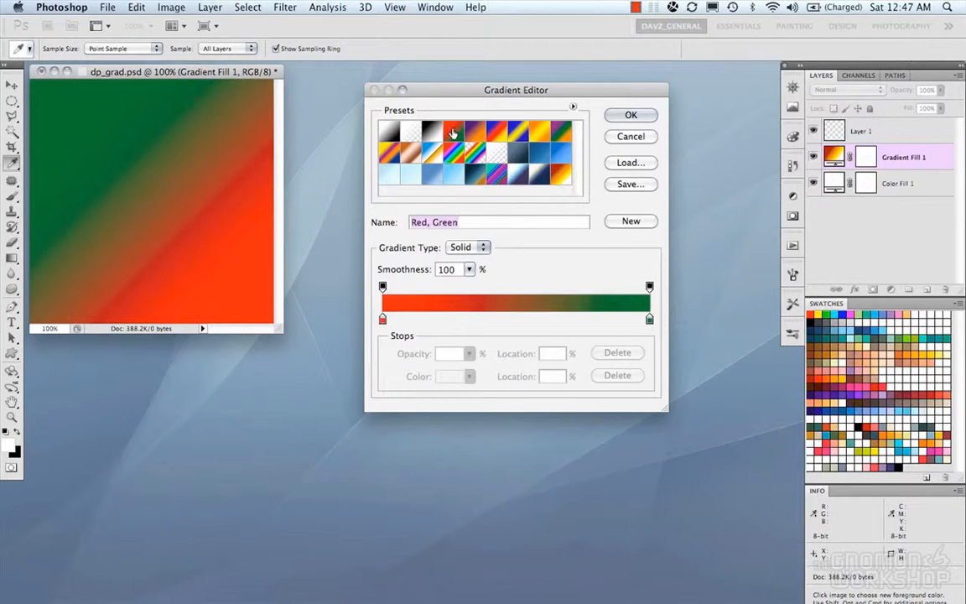
left_click(649, 287)
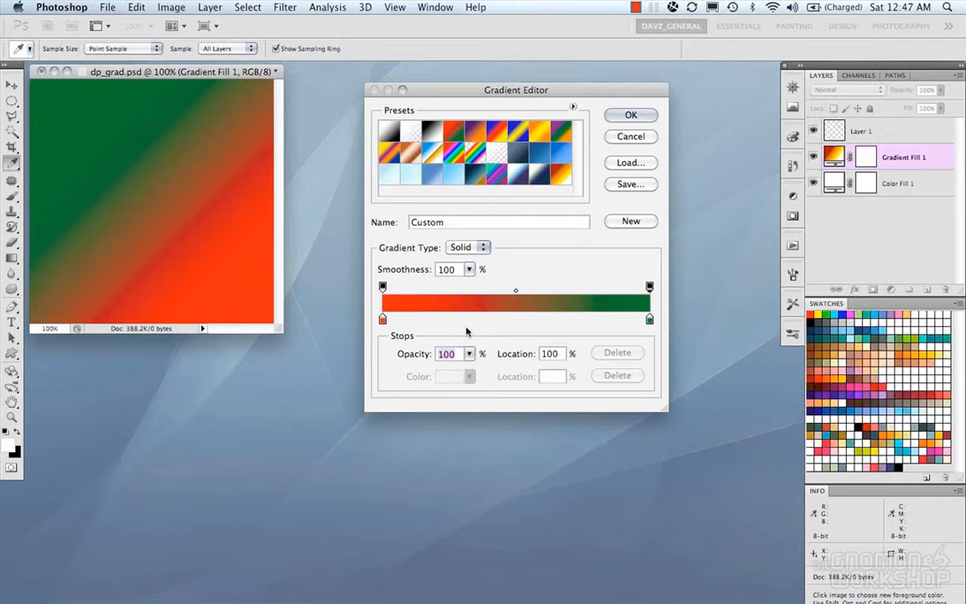
type("0")
Change the green end colour stop to red, ff0000, using the red swatch
left_click(649, 318)
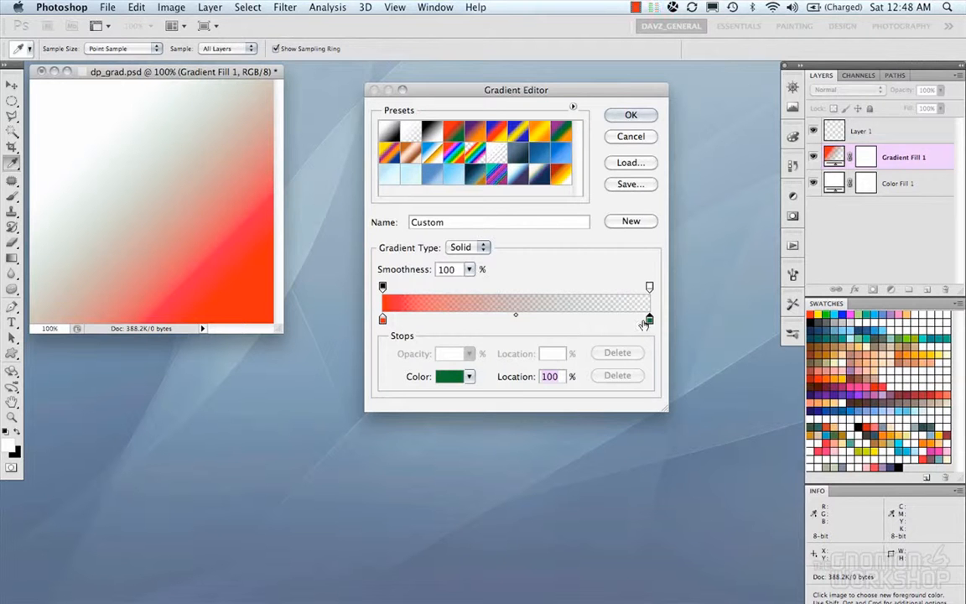
double_click(649, 320)
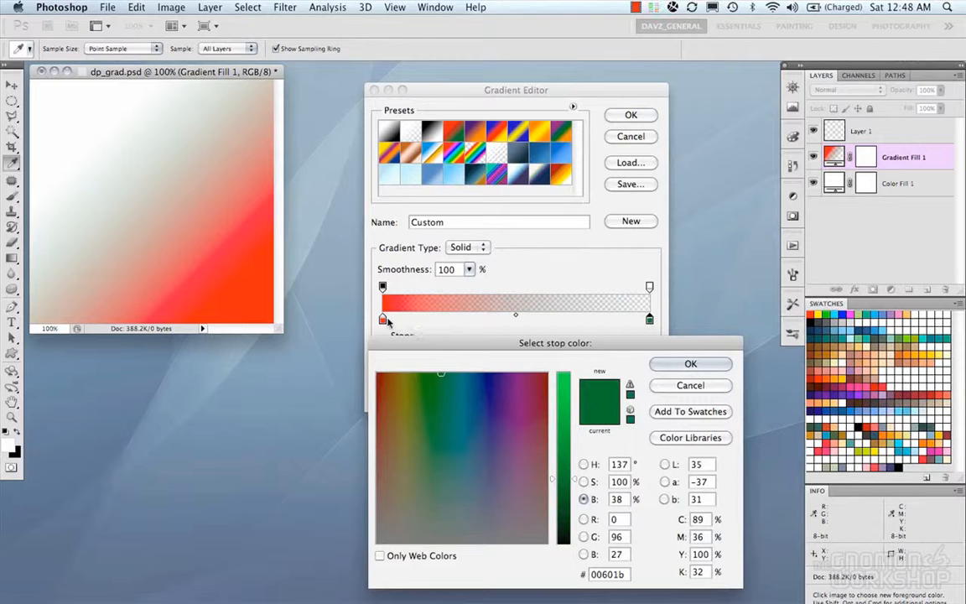
left_click(686, 364)
left_click(457, 376)
left_click(811, 316)
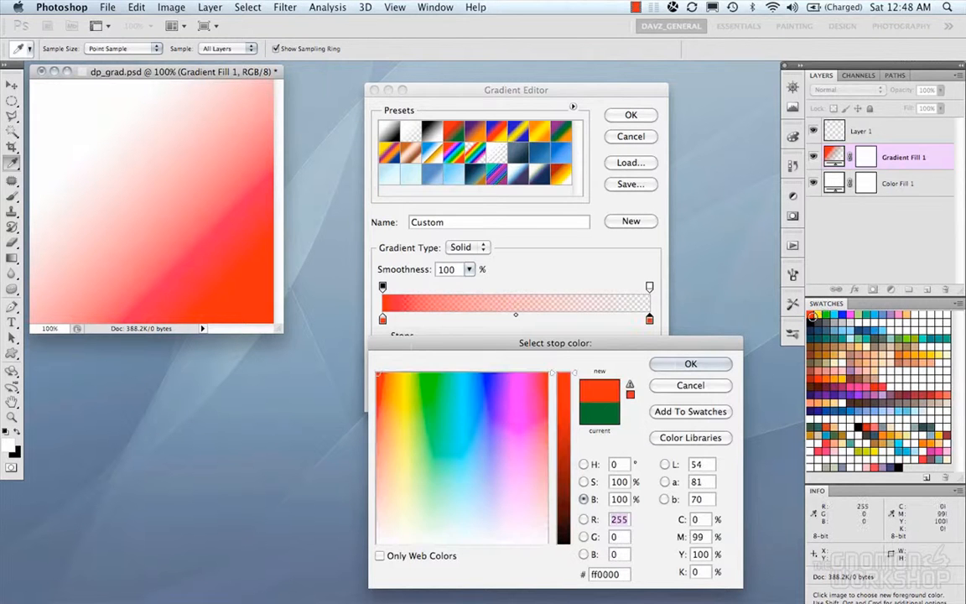
left_click(689, 364)
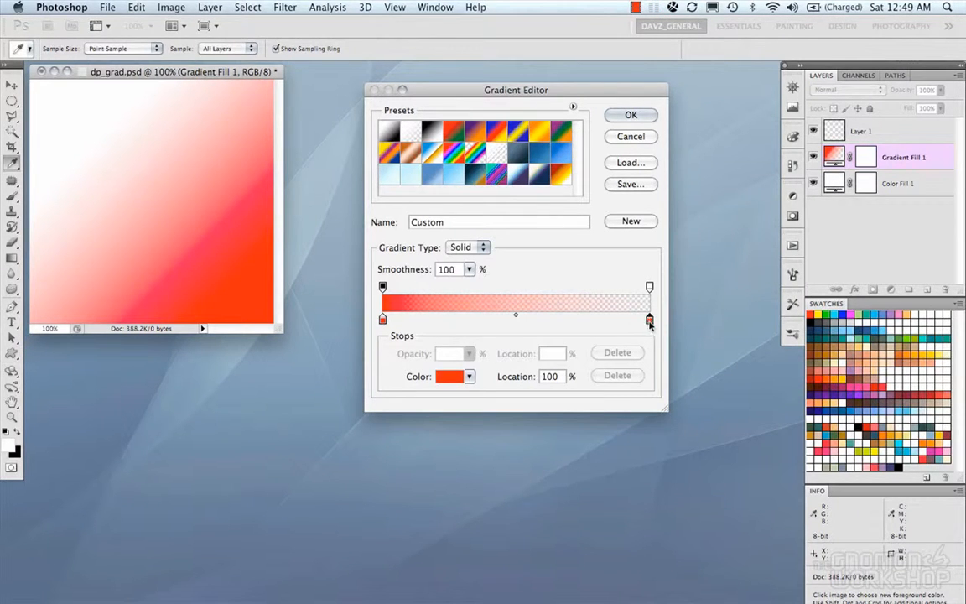
Change the gradient's starting colour stop to blue, 020ce1
left_click(383, 319)
left_click(448, 376)
left_click(488, 381)
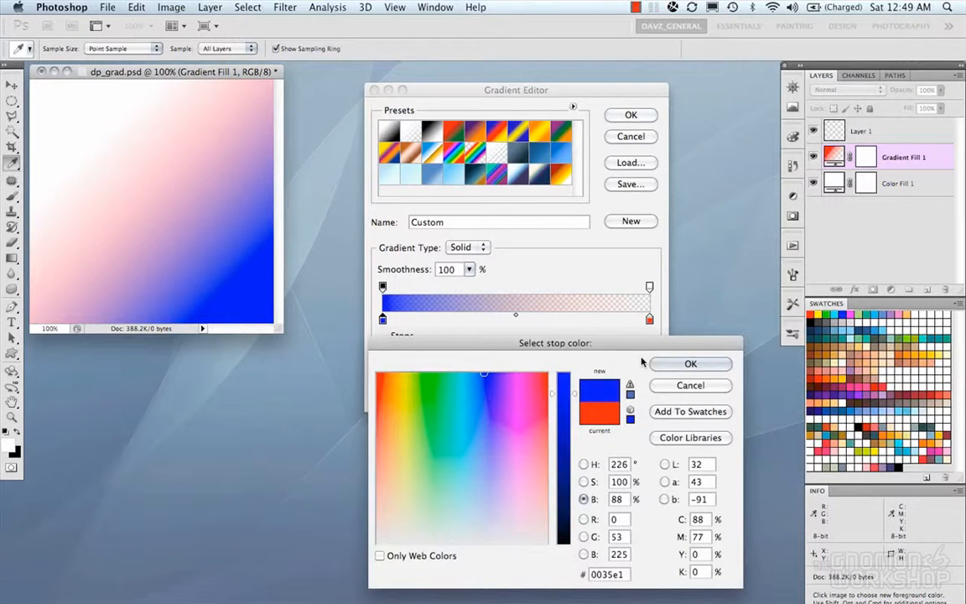
left_click(489, 373)
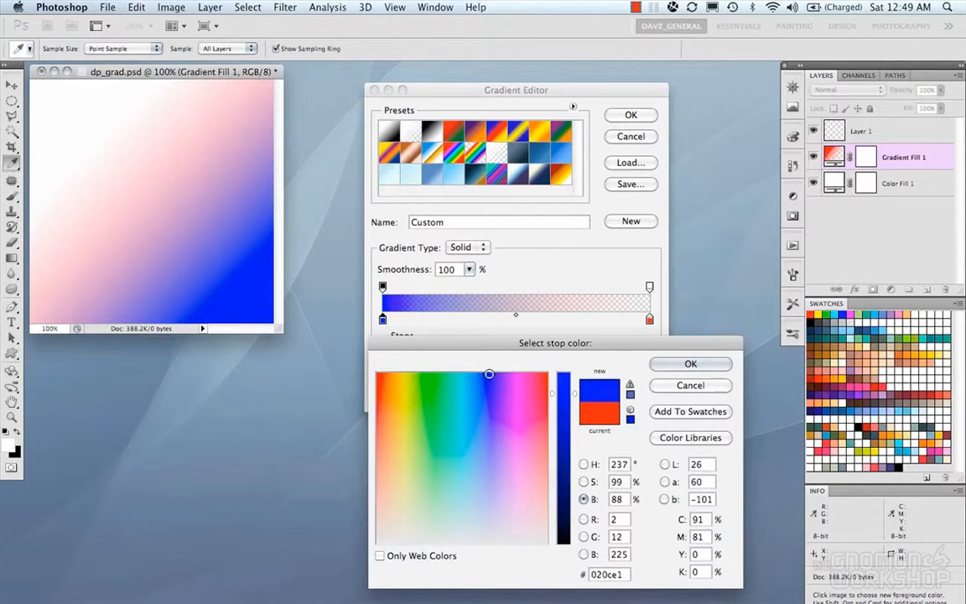
left_click(663, 366)
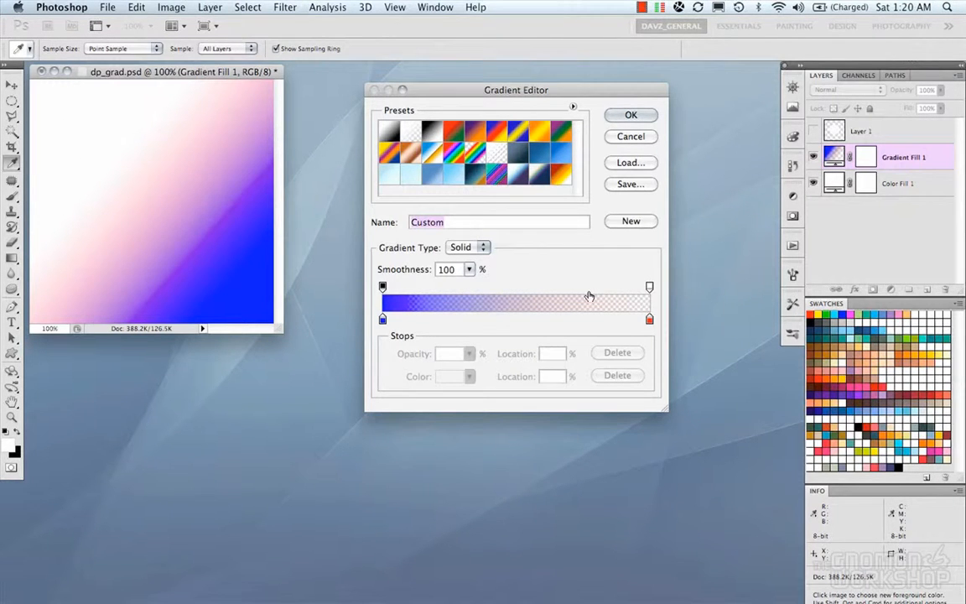
Try adding a white colour stop at 83% of the gradient, and remove it
left_click(604, 322)
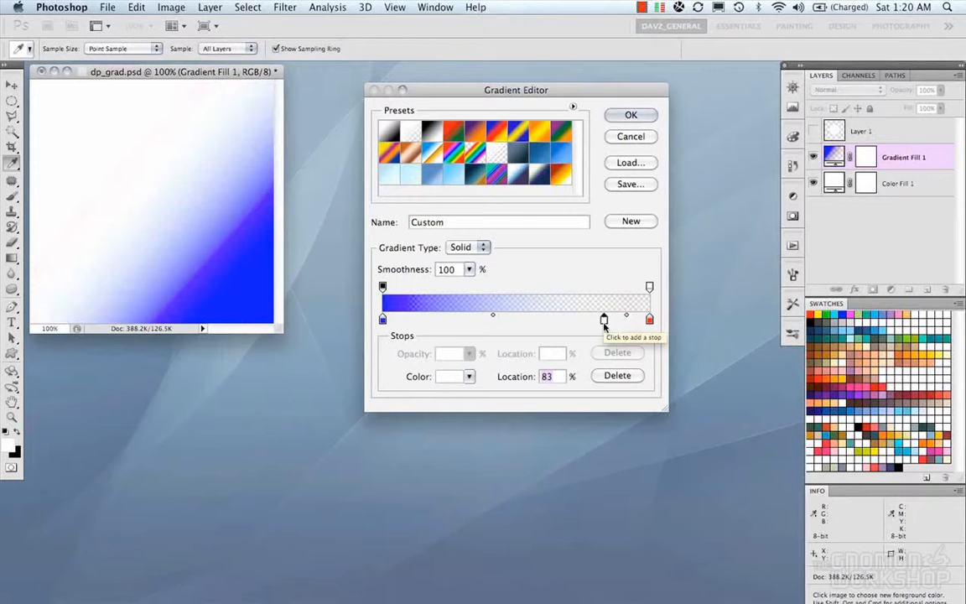
left_click_drag(604, 319, 542, 297)
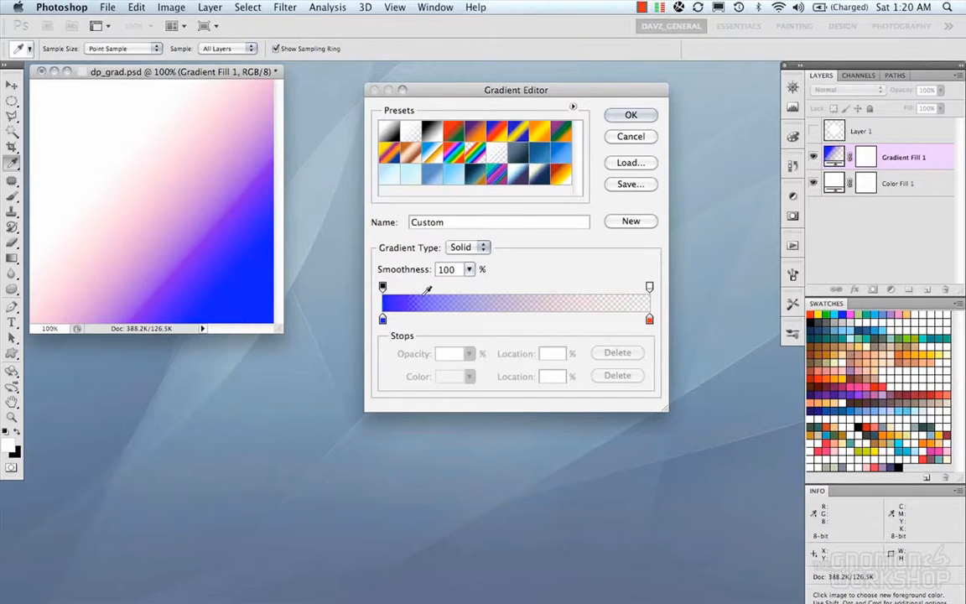
Change the gradient type from Solid to Noise
left_click(467, 248)
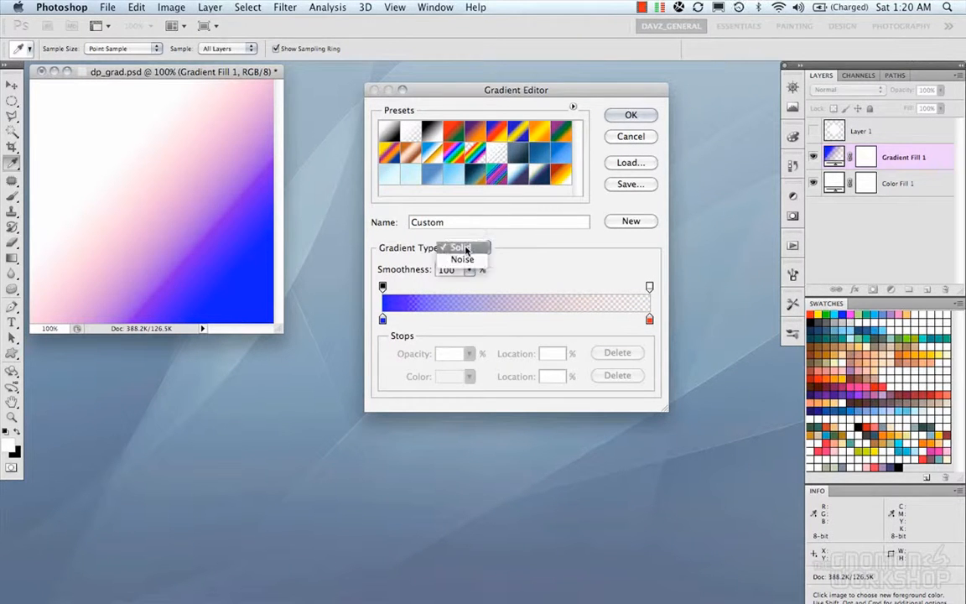
left_click(467, 250)
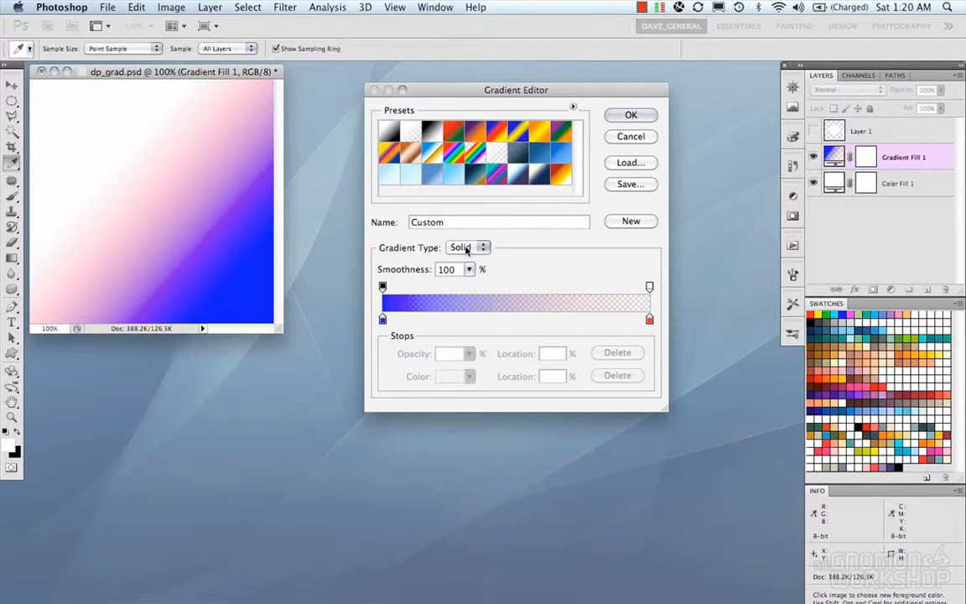
left_click(467, 248)
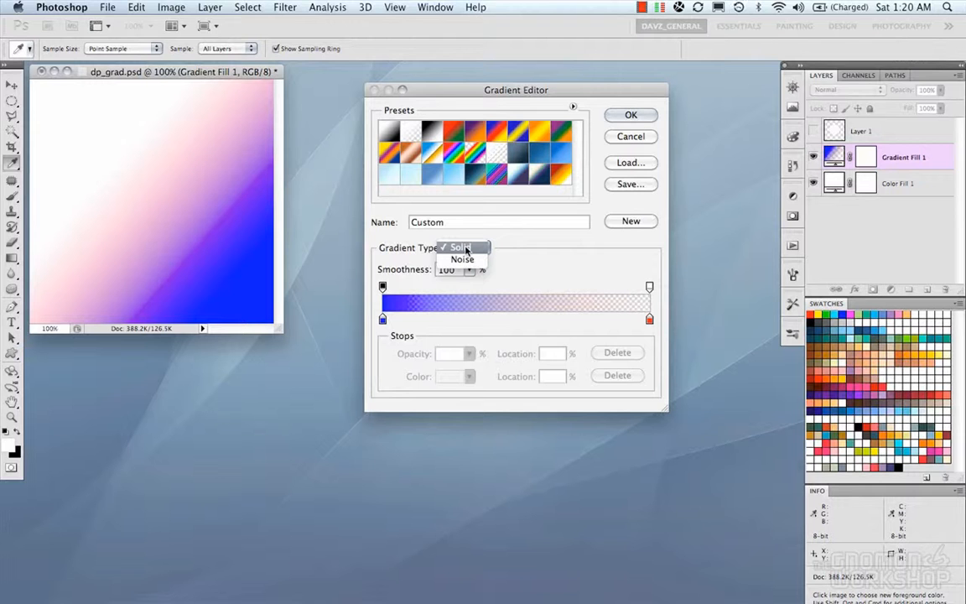
left_click(467, 250)
left_click(467, 248)
left_click(466, 259)
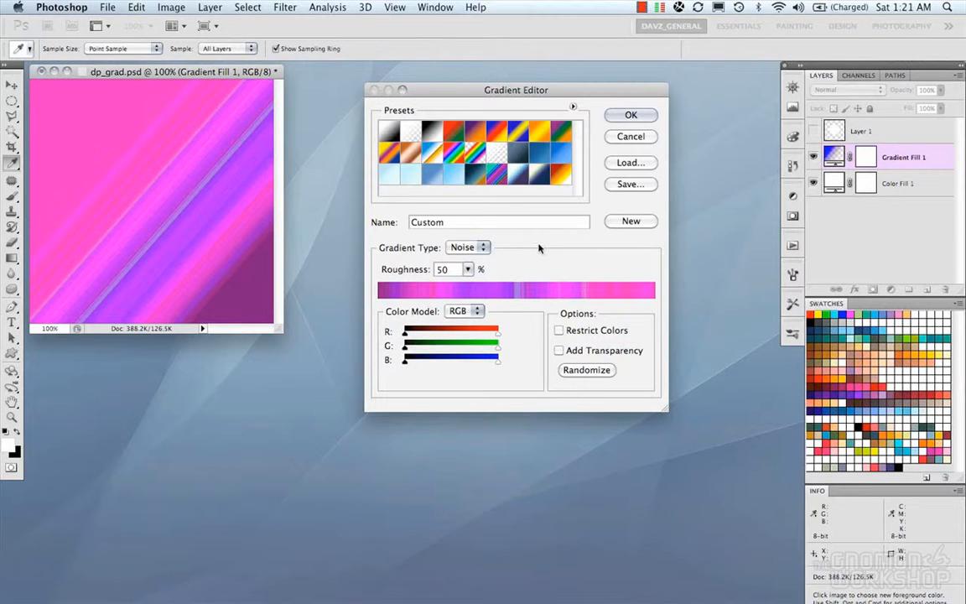
Try several solid gradient presets, including Violet, Orange and Black, White, and switch the gradient type back to Noise
left_click(452, 131)
left_click(474, 131)
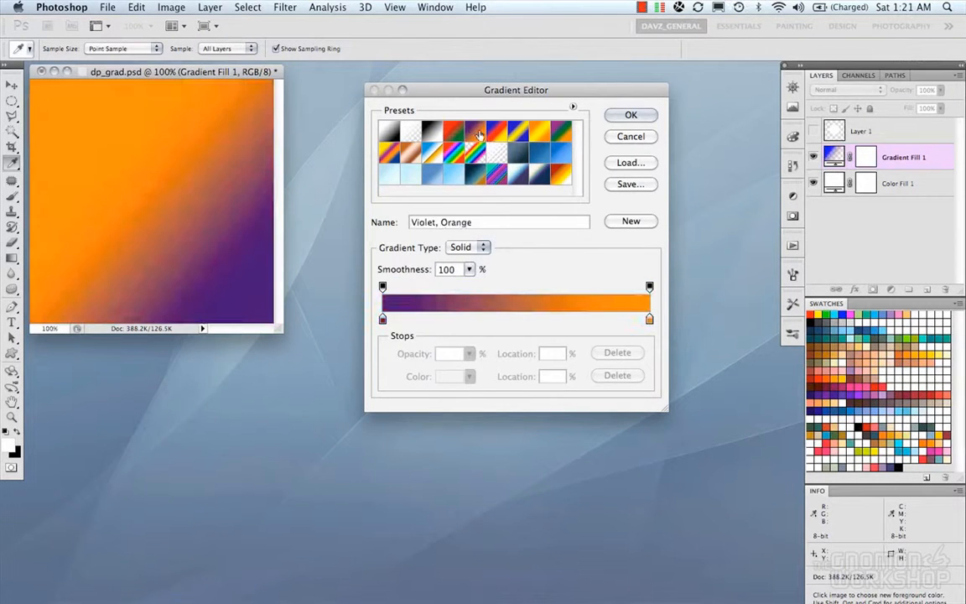
left_click(498, 133)
left_click(518, 132)
left_click(453, 134)
left_click(436, 131)
left_click(460, 247)
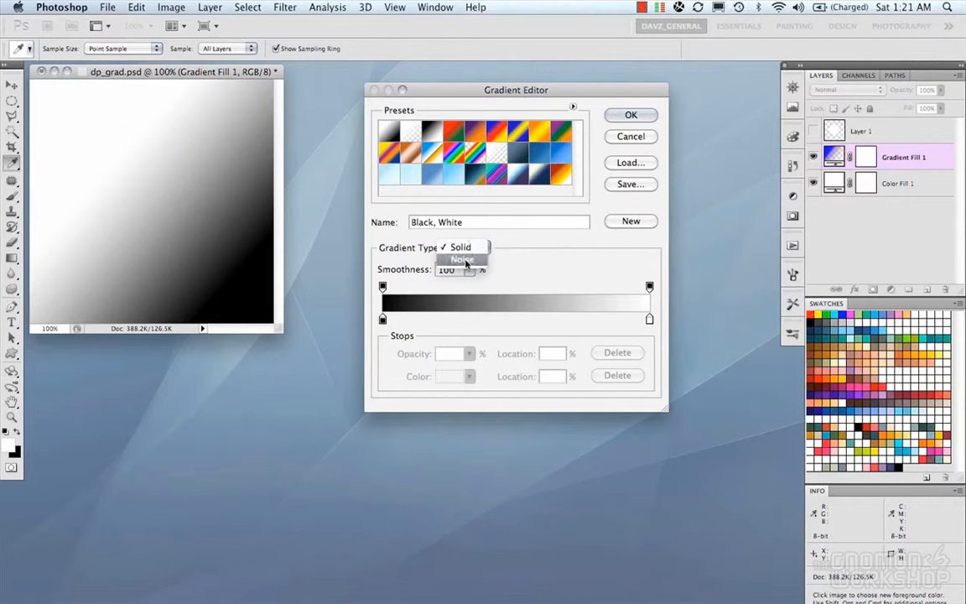
left_click(463, 259)
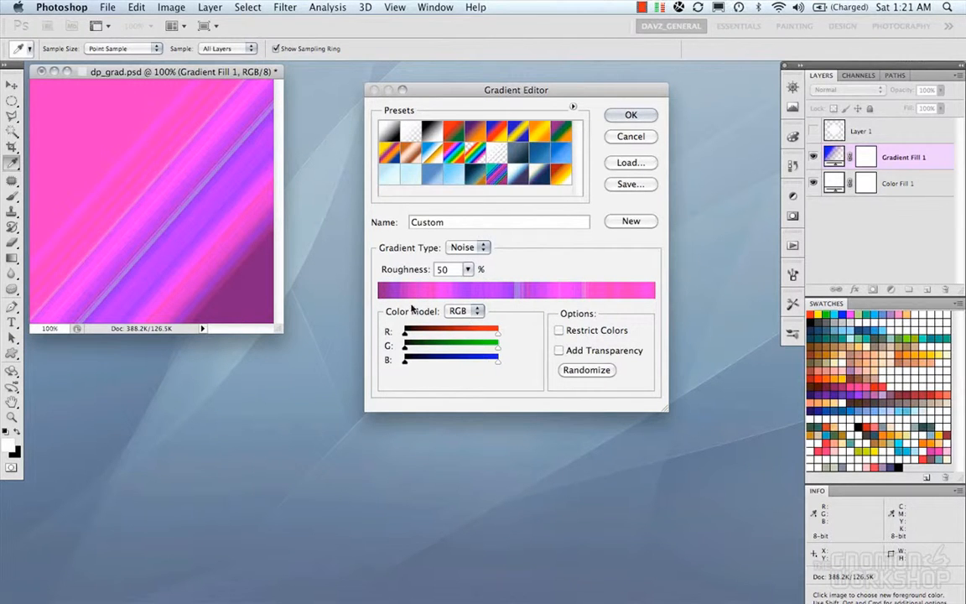
Try the HSB and LAB colour models on the noise gradient, and settle on HSB
left_click(463, 310)
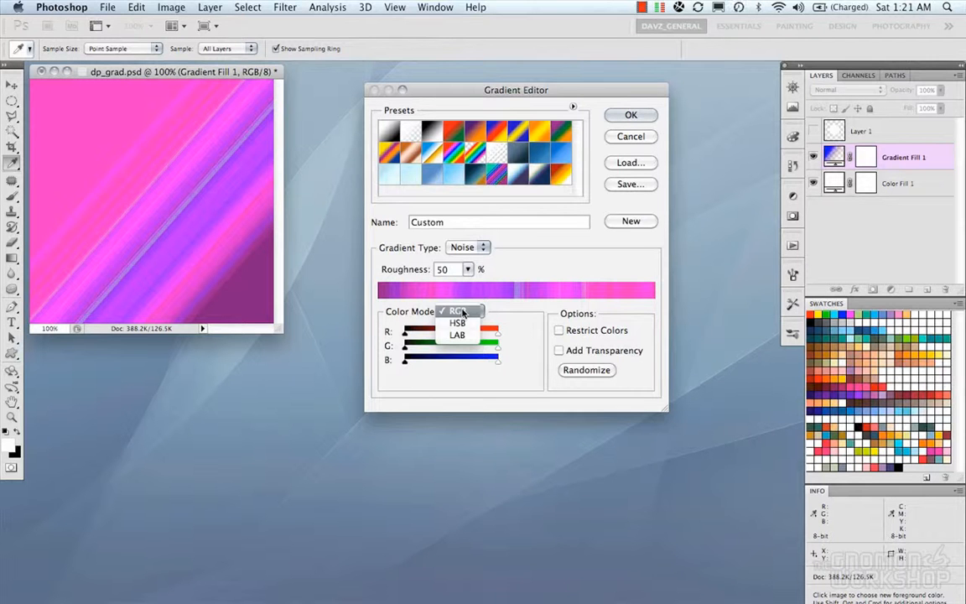
left_click(465, 323)
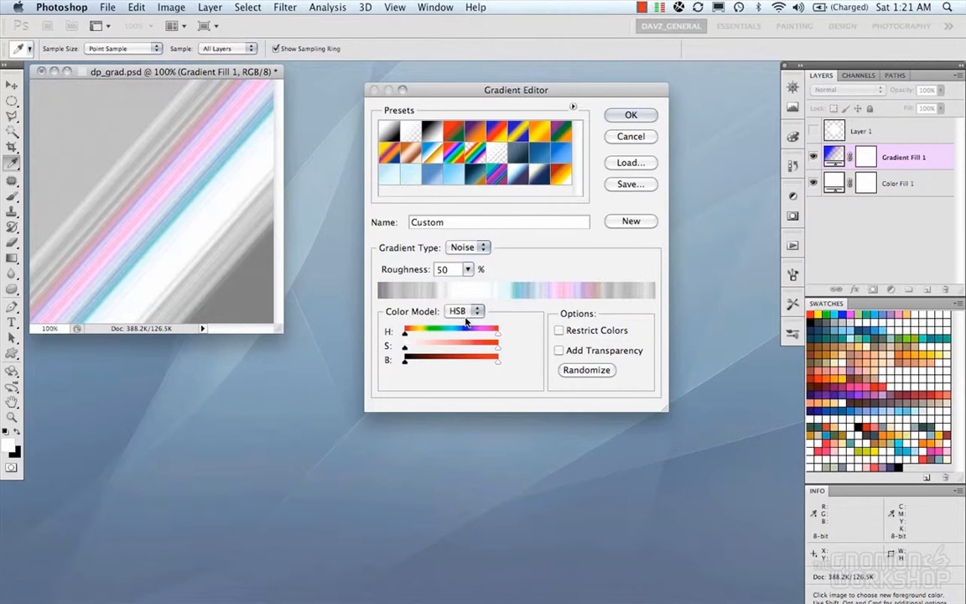
left_click(465, 311)
left_click(465, 322)
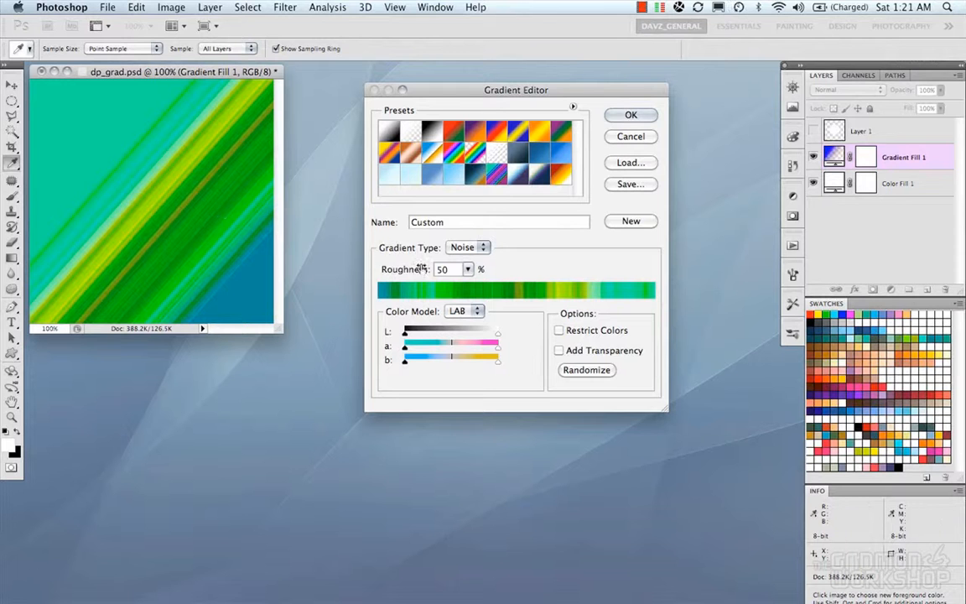
left_click(472, 311)
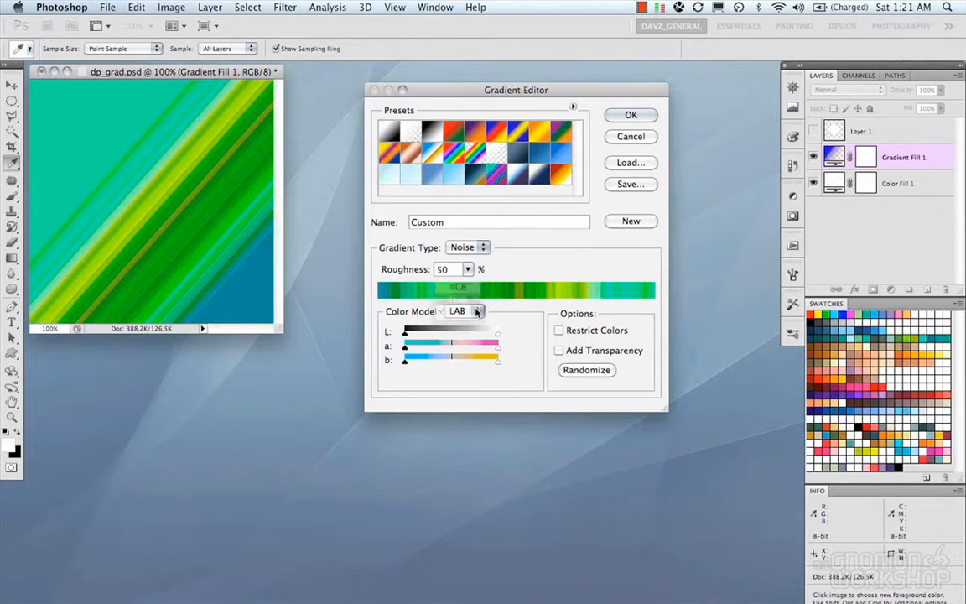
left_click(456, 298)
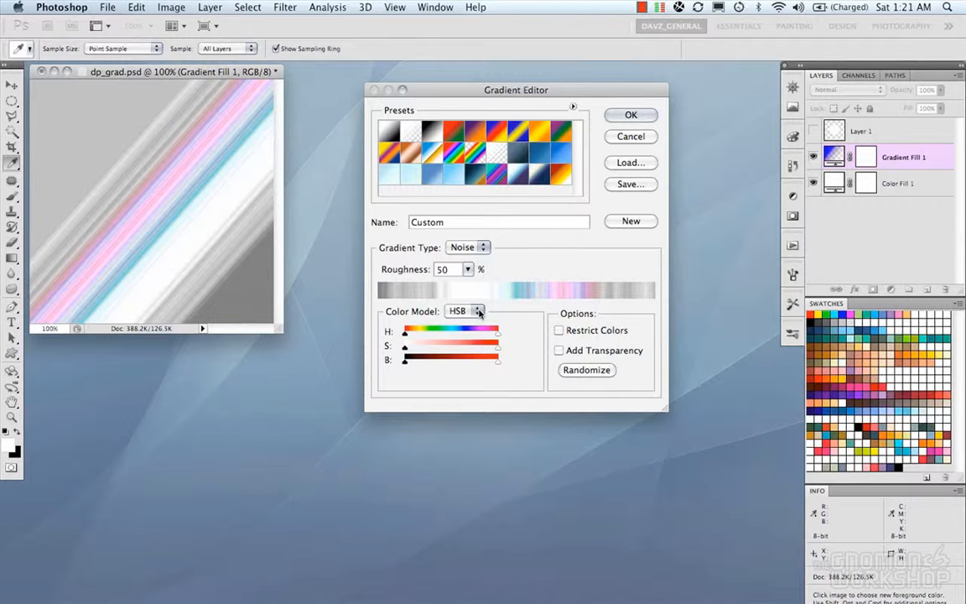
Reduce the noise gradient's roughness to 5% and narrow its saturation and brightness ranges by raising the minimums and slightly lowering the maximums
left_click(467, 269)
mouse_move(474, 286)
left_mouse_down()
mouse_move(509, 287)
mouse_move(435, 287)
mouse_move(451, 288)
left_mouse_up()
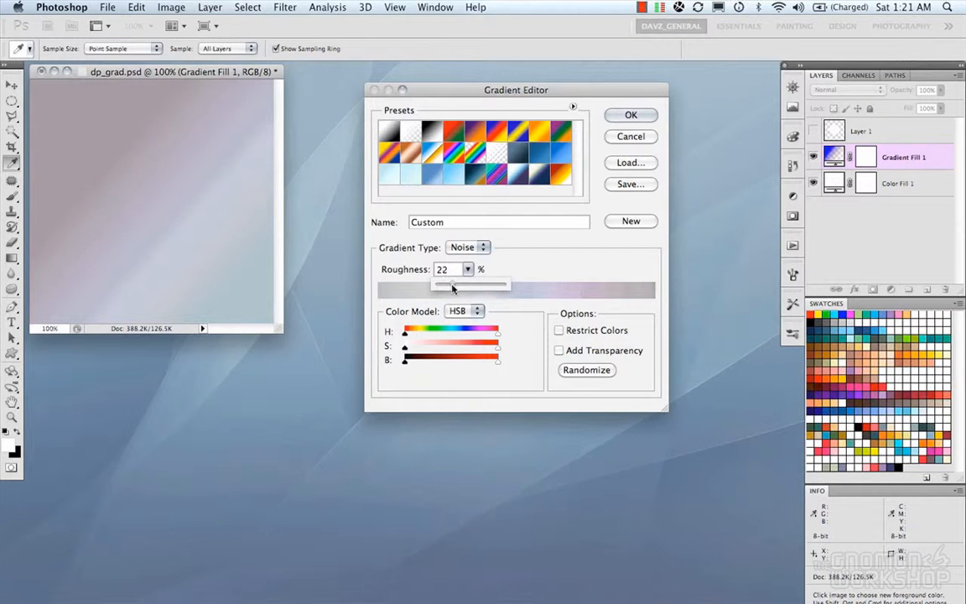
left_click_drag(404, 347, 468, 350)
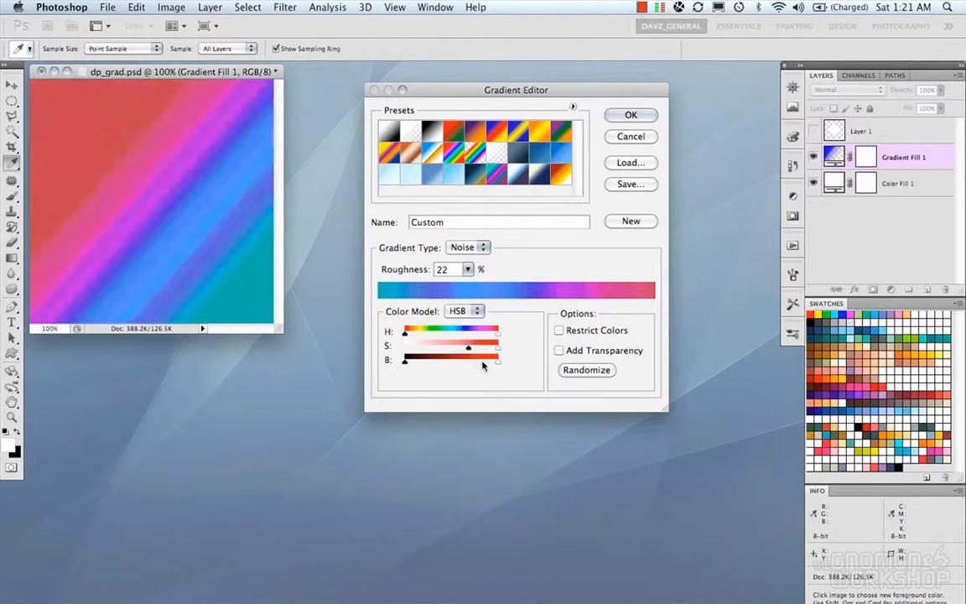
left_click_drag(405, 363, 441, 362)
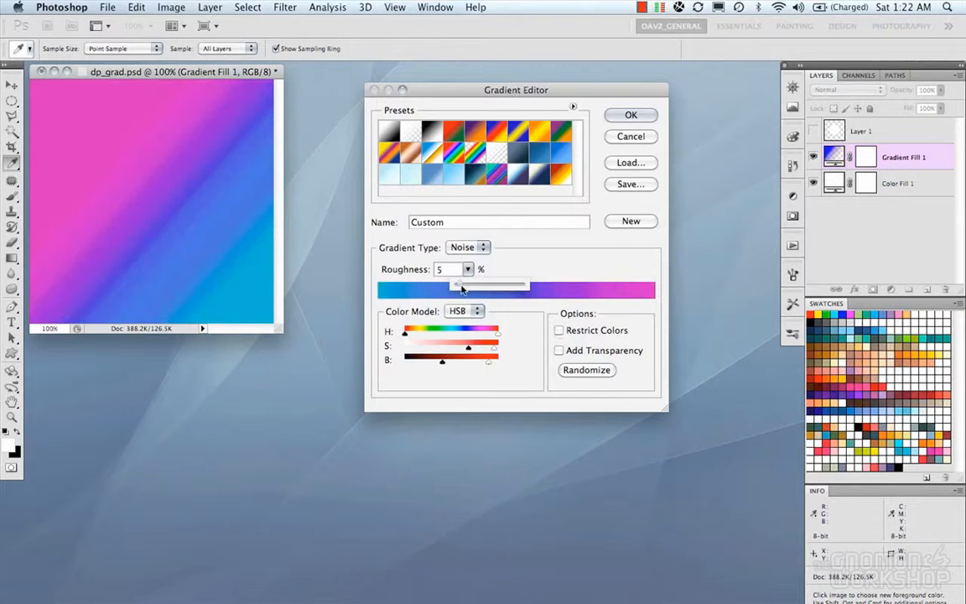
Compare the noise gradient with and without Restrict Colors, leave the option on, and slightly lower the saturation range's minimum
left_click(559, 331)
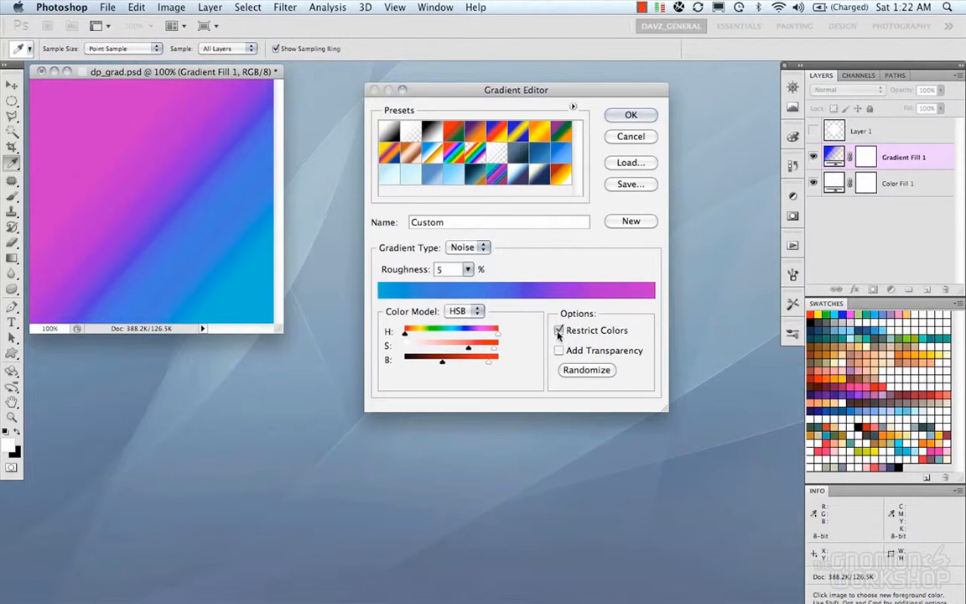
left_click(557, 332)
left_click(557, 332)
left_click_drag(496, 336, 462, 350)
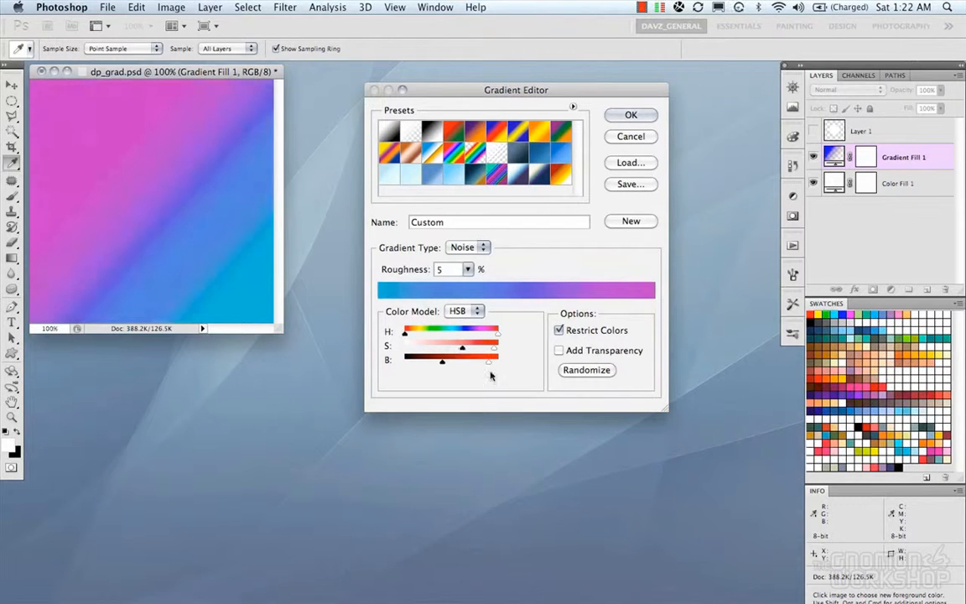
Set the noise roughness to 15% while trying Add Transparency, and turn the transparency off again
left_click(560, 351)
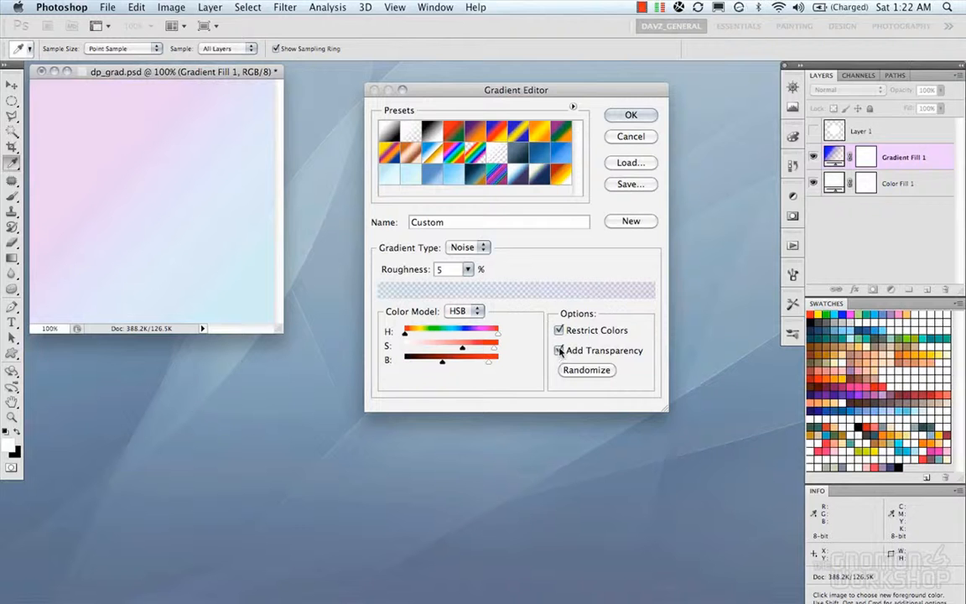
left_click(467, 269)
left_click_drag(475, 288, 477, 287)
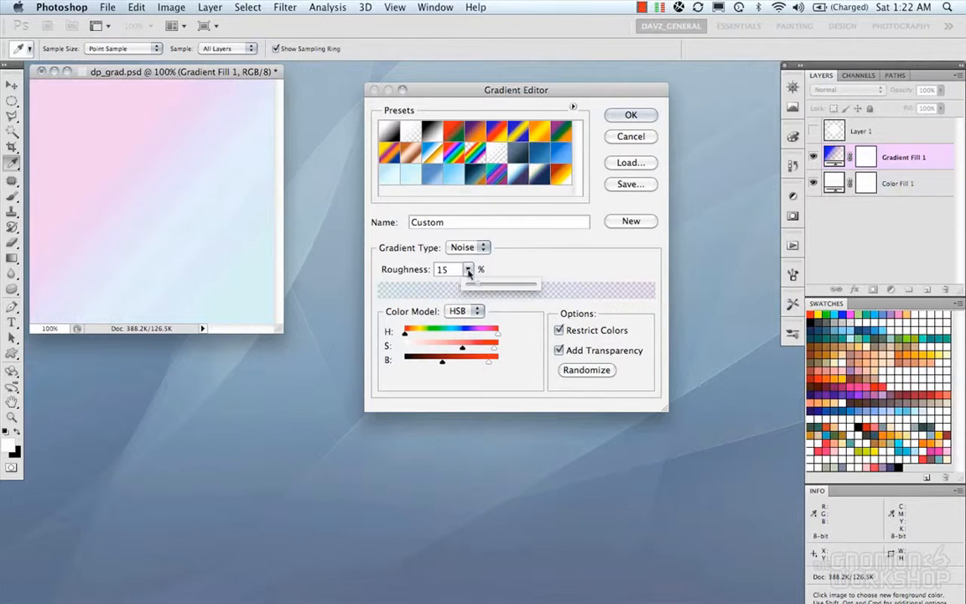
left_click(467, 270)
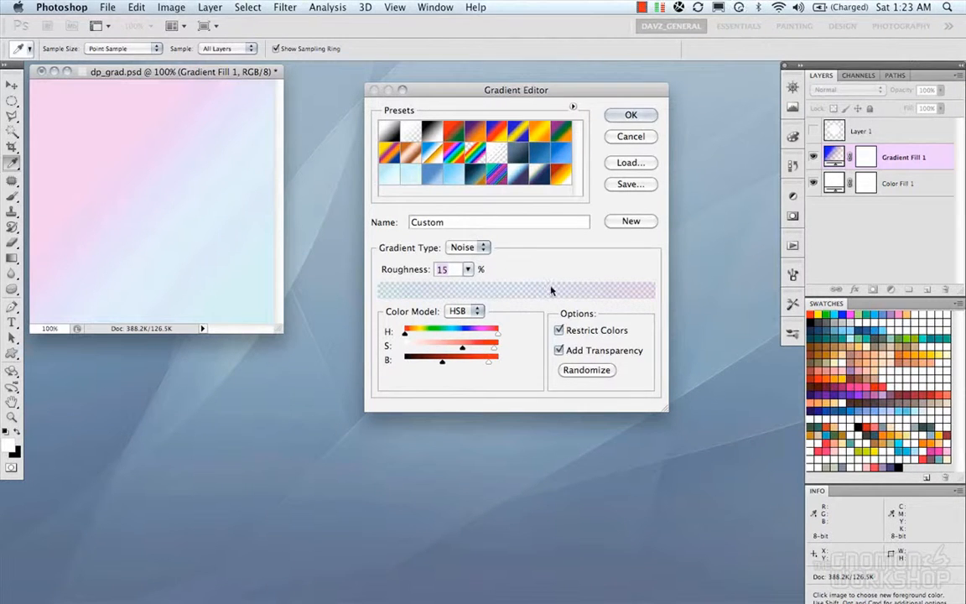
left_click(558, 350)
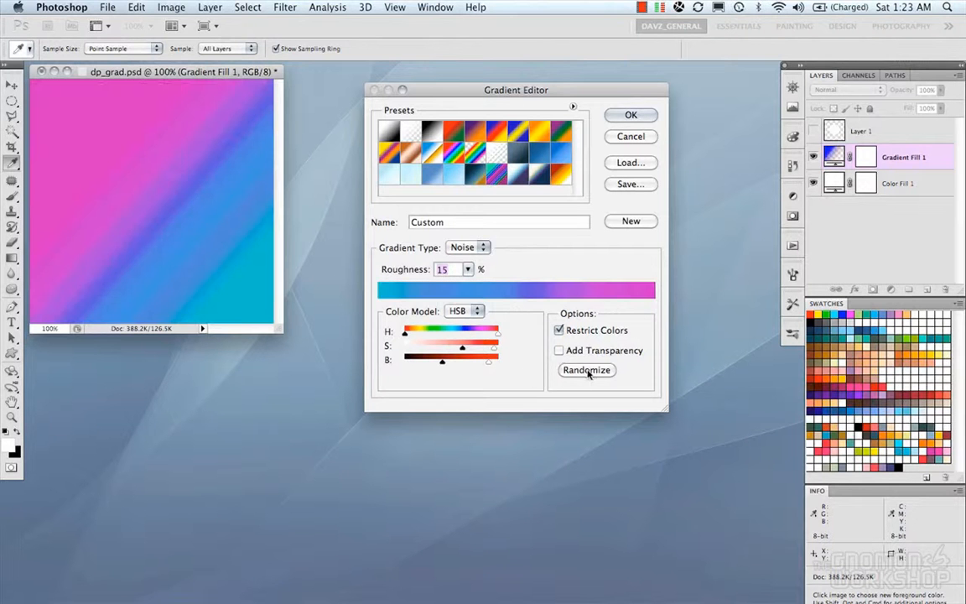
Randomize the noise gradient repeatedly to generate a red and magenta colour variation
left_click(587, 370)
left_click(587, 371)
left_click(586, 370)
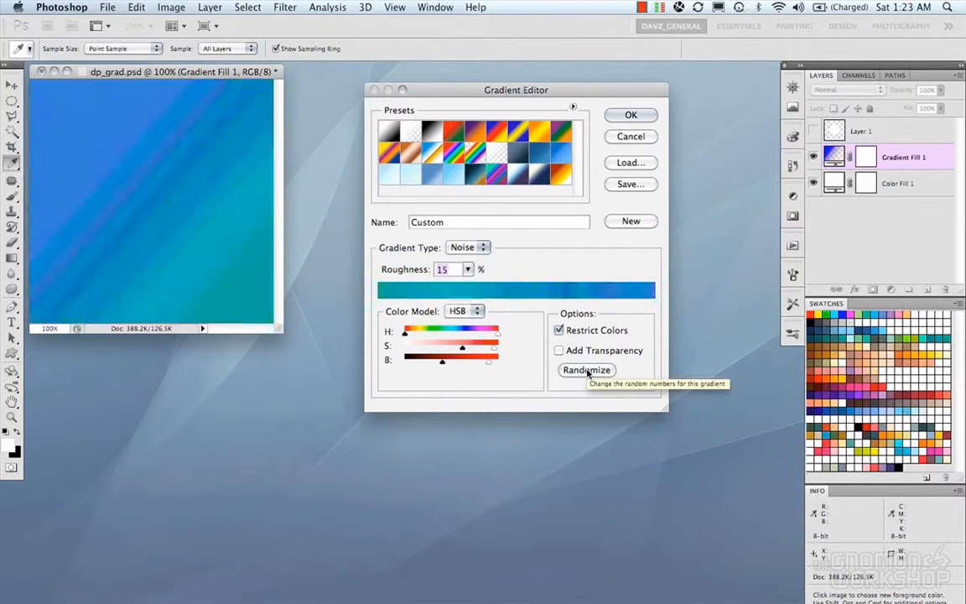
left_click(587, 371)
left_click(587, 371)
left_click(587, 371)
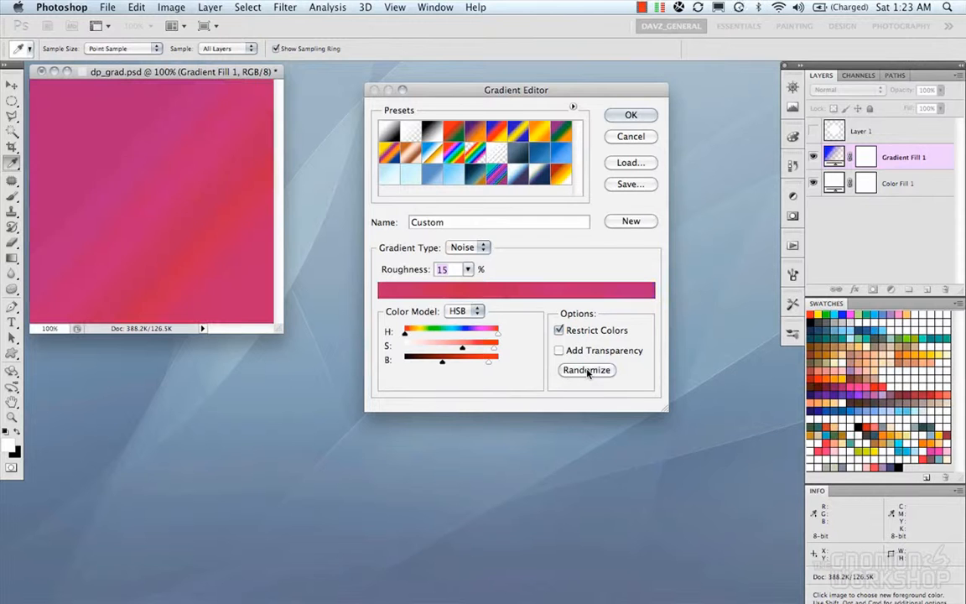
left_click(587, 371)
left_click(587, 370)
left_click(587, 370)
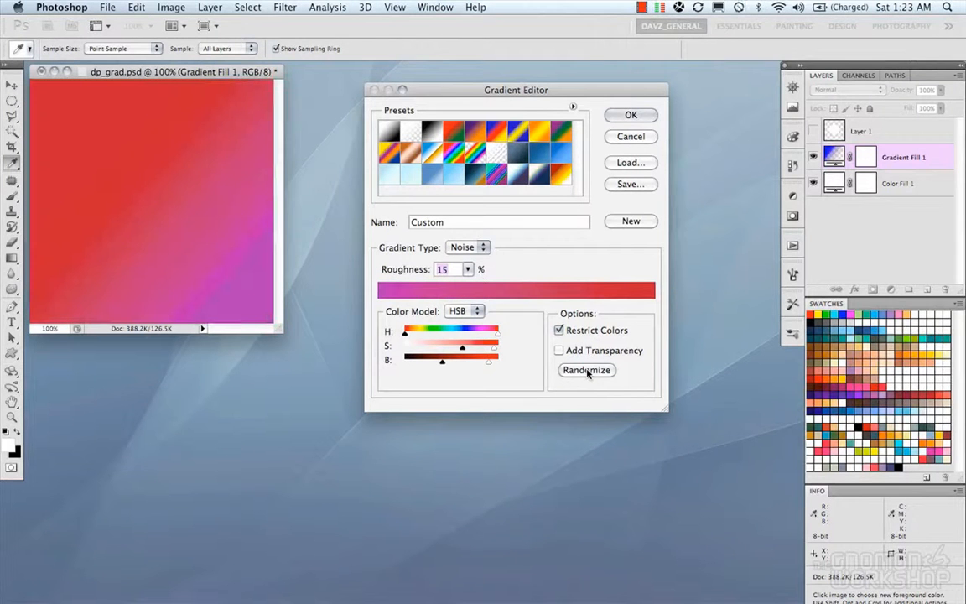